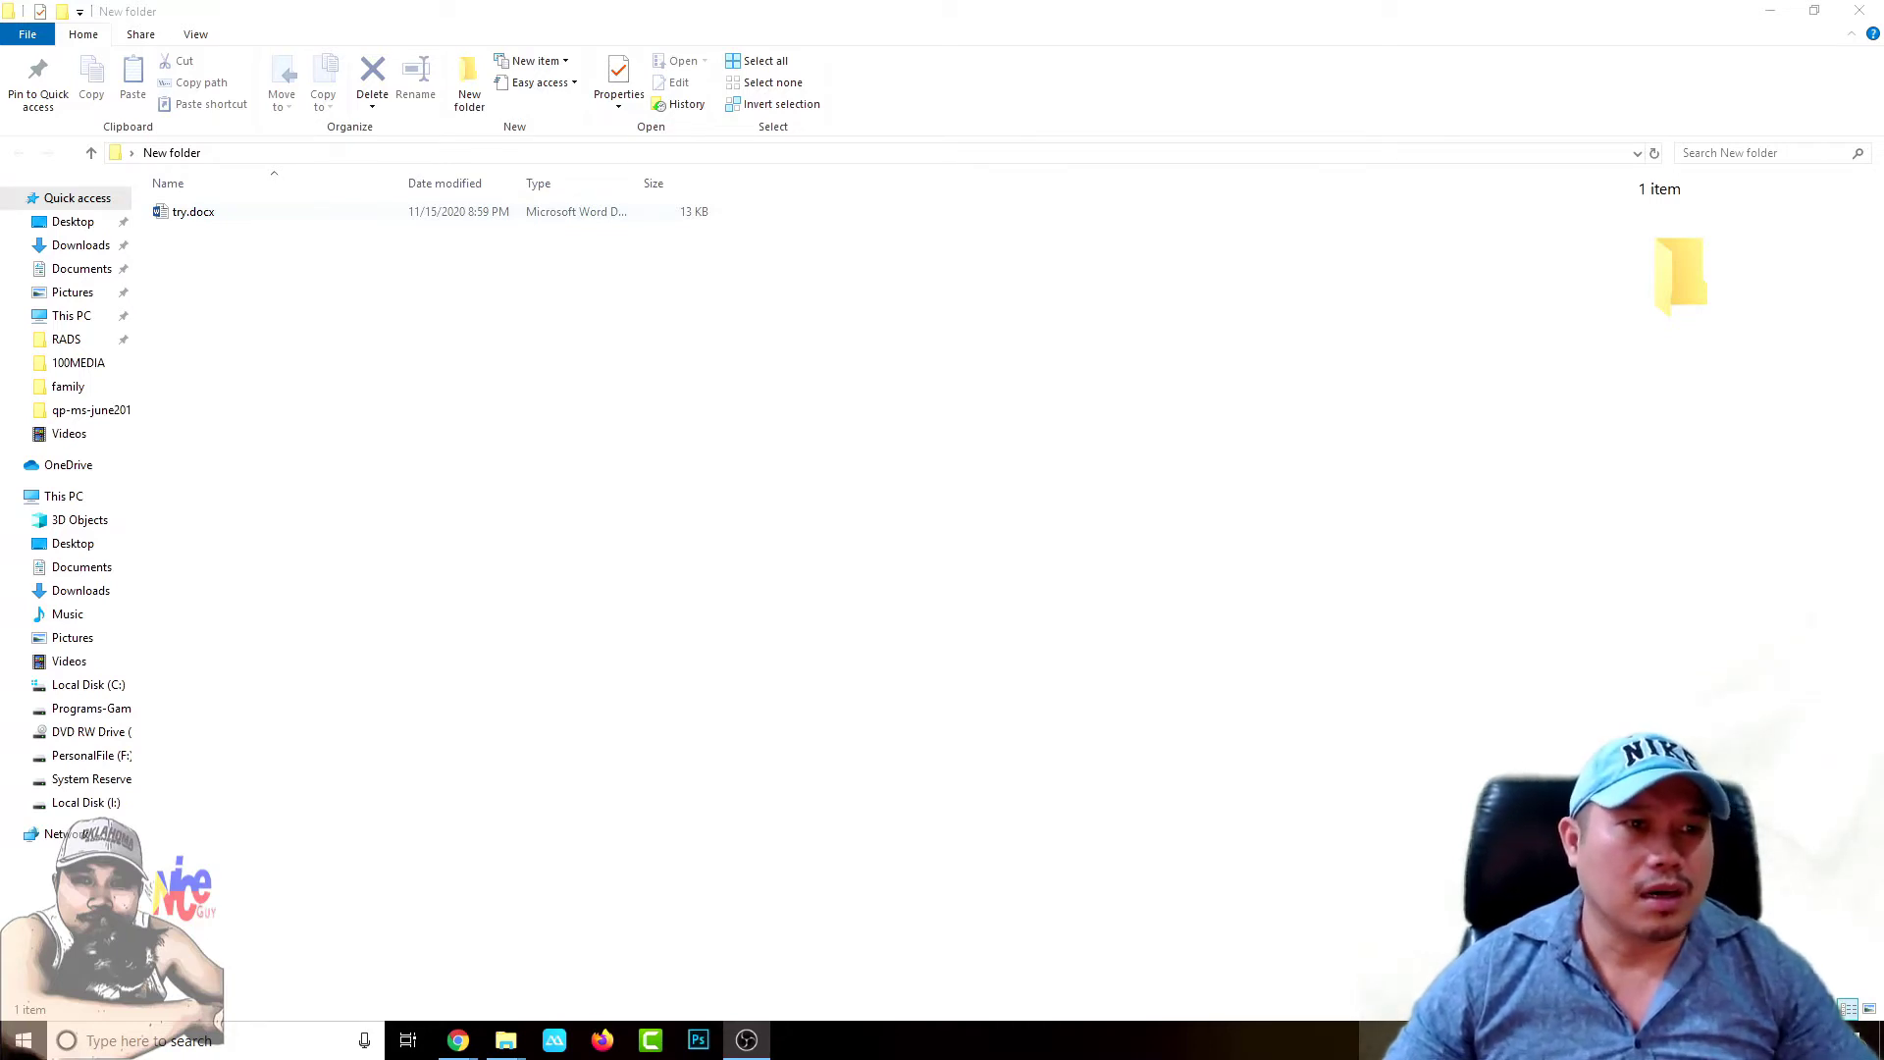
Step: Try opening try.docx, dismiss its file-open error and activation notice, then close the empty Word window
double_click(193, 211)
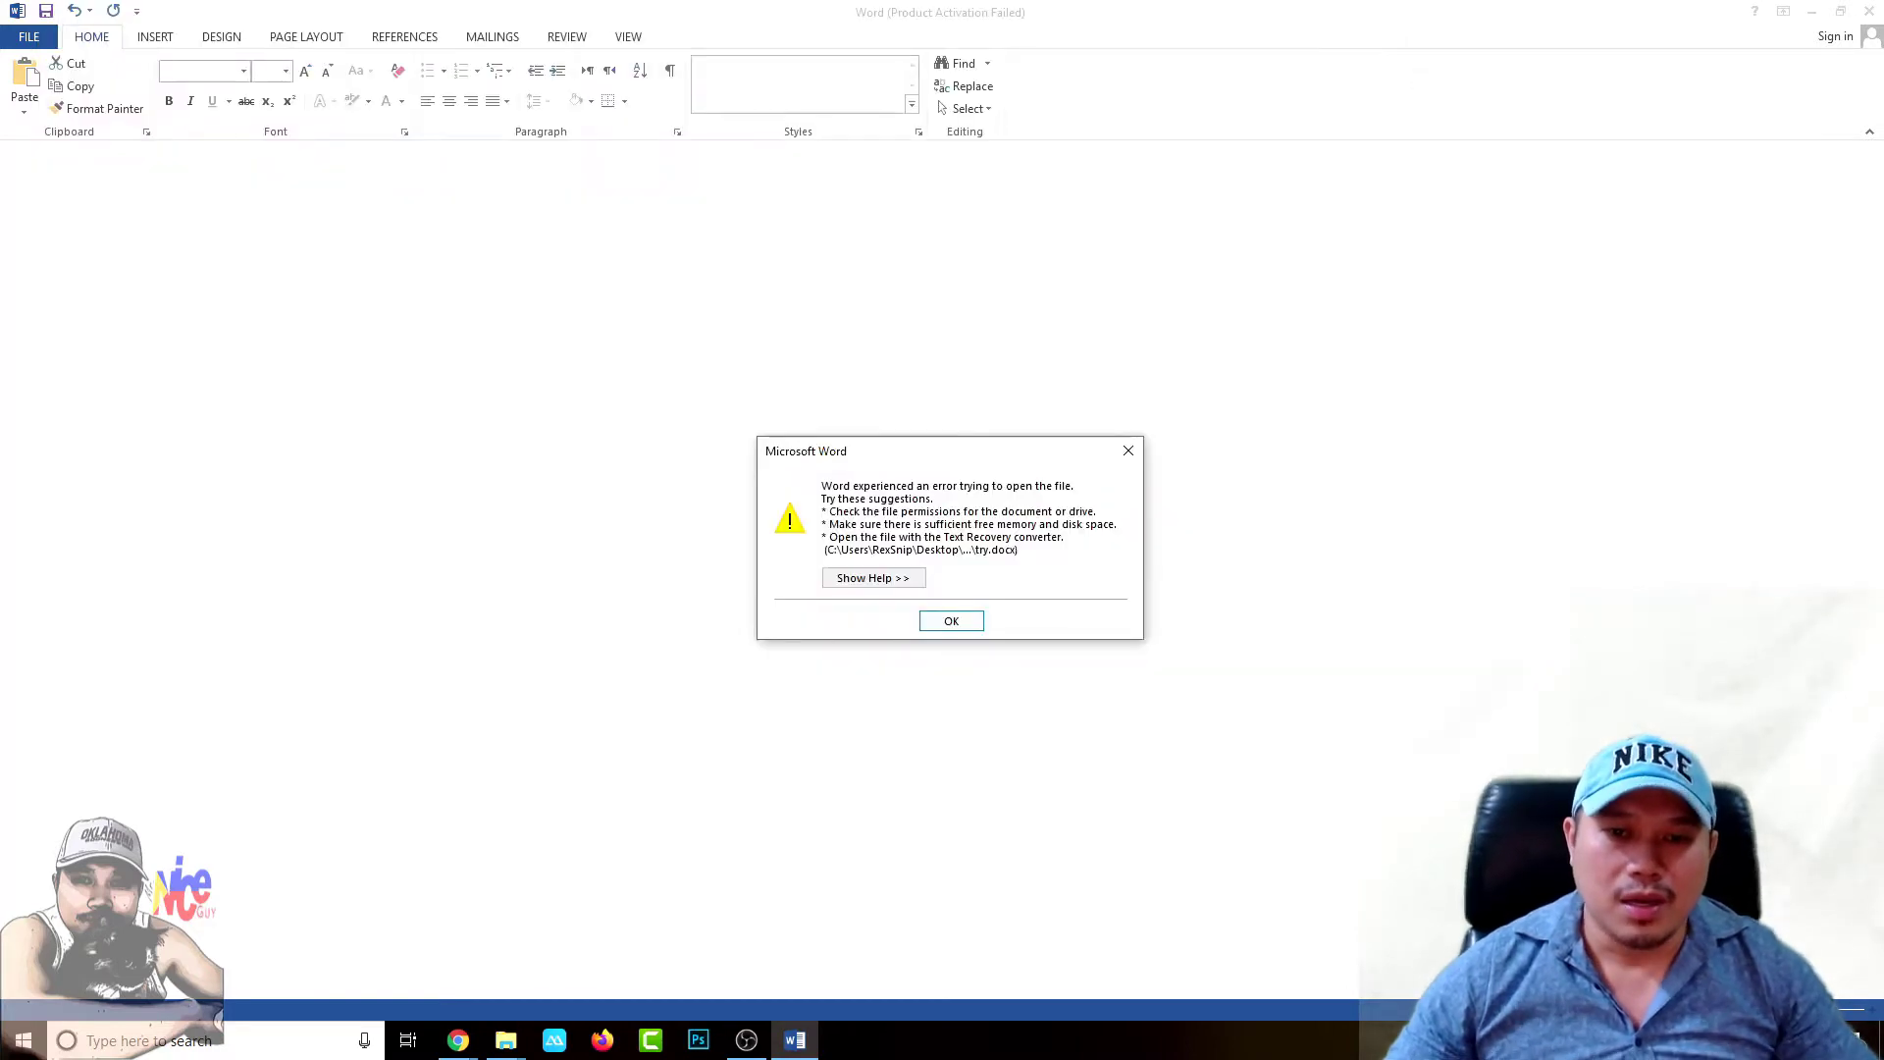
key(Return)
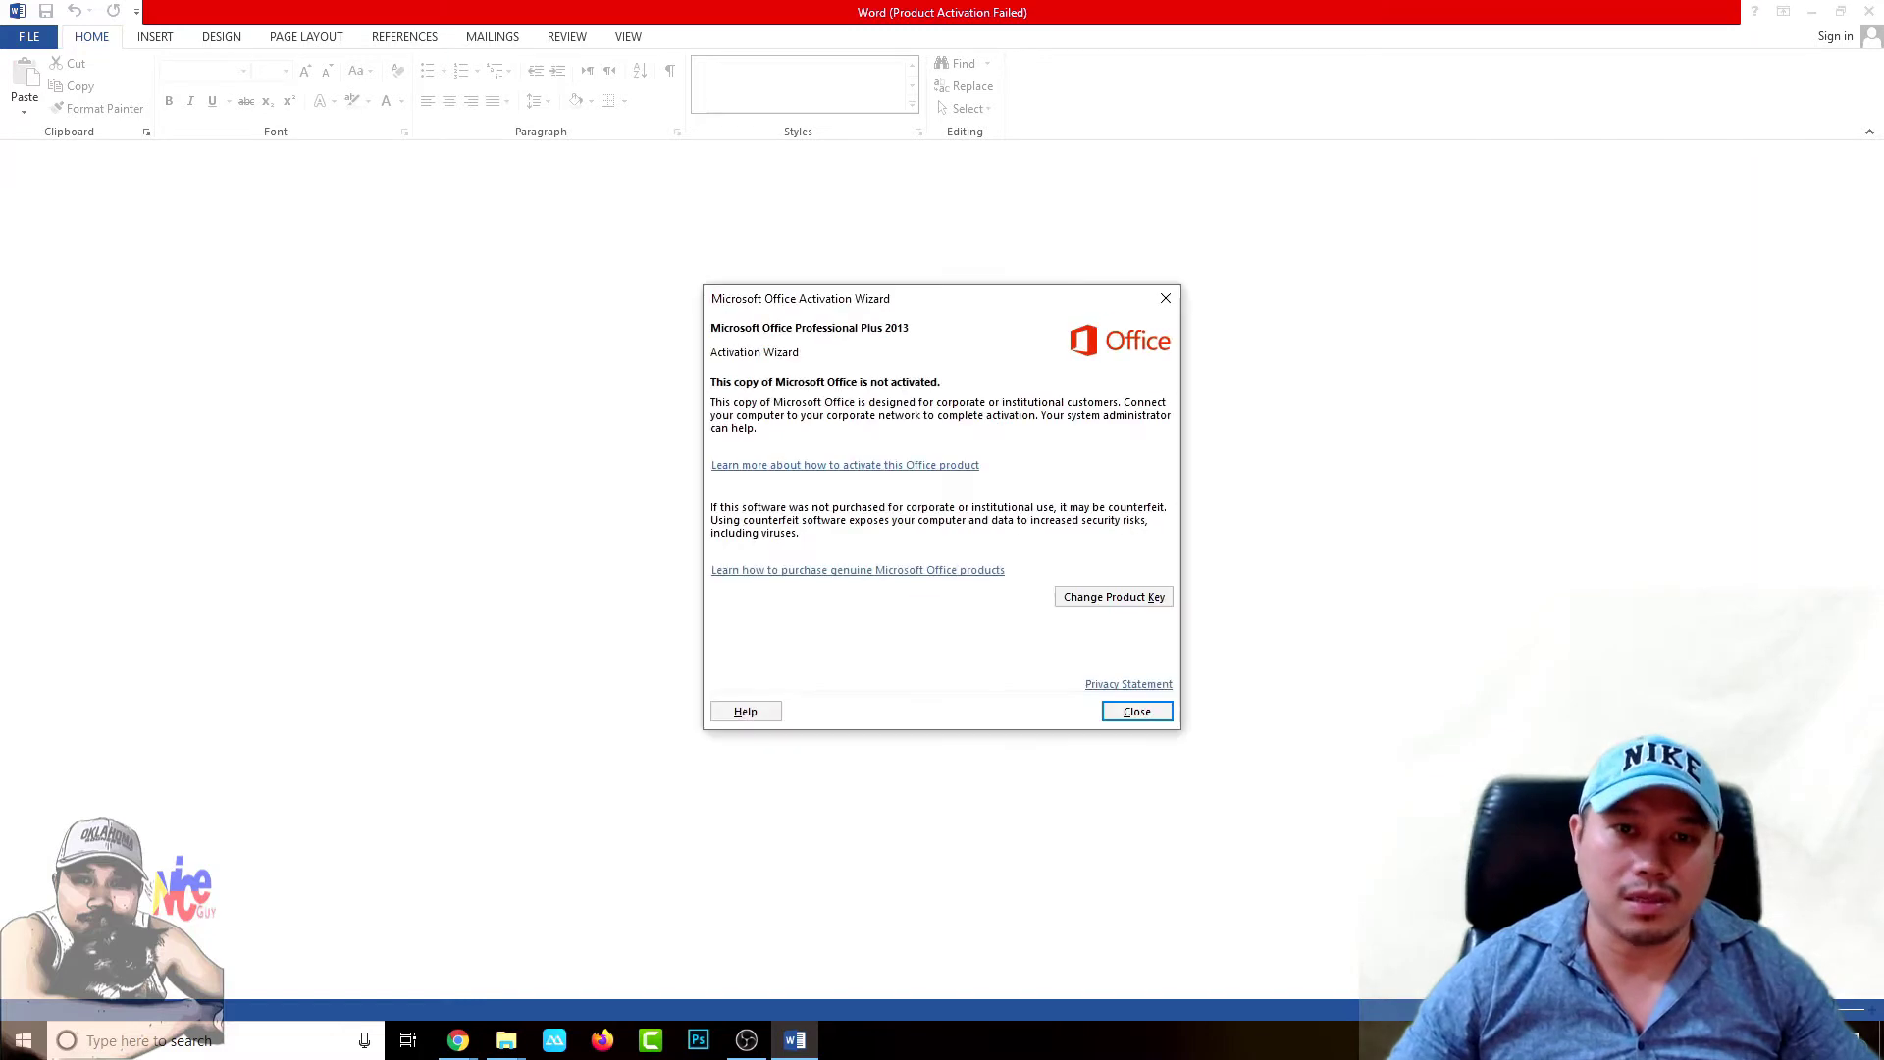
click(1164, 298)
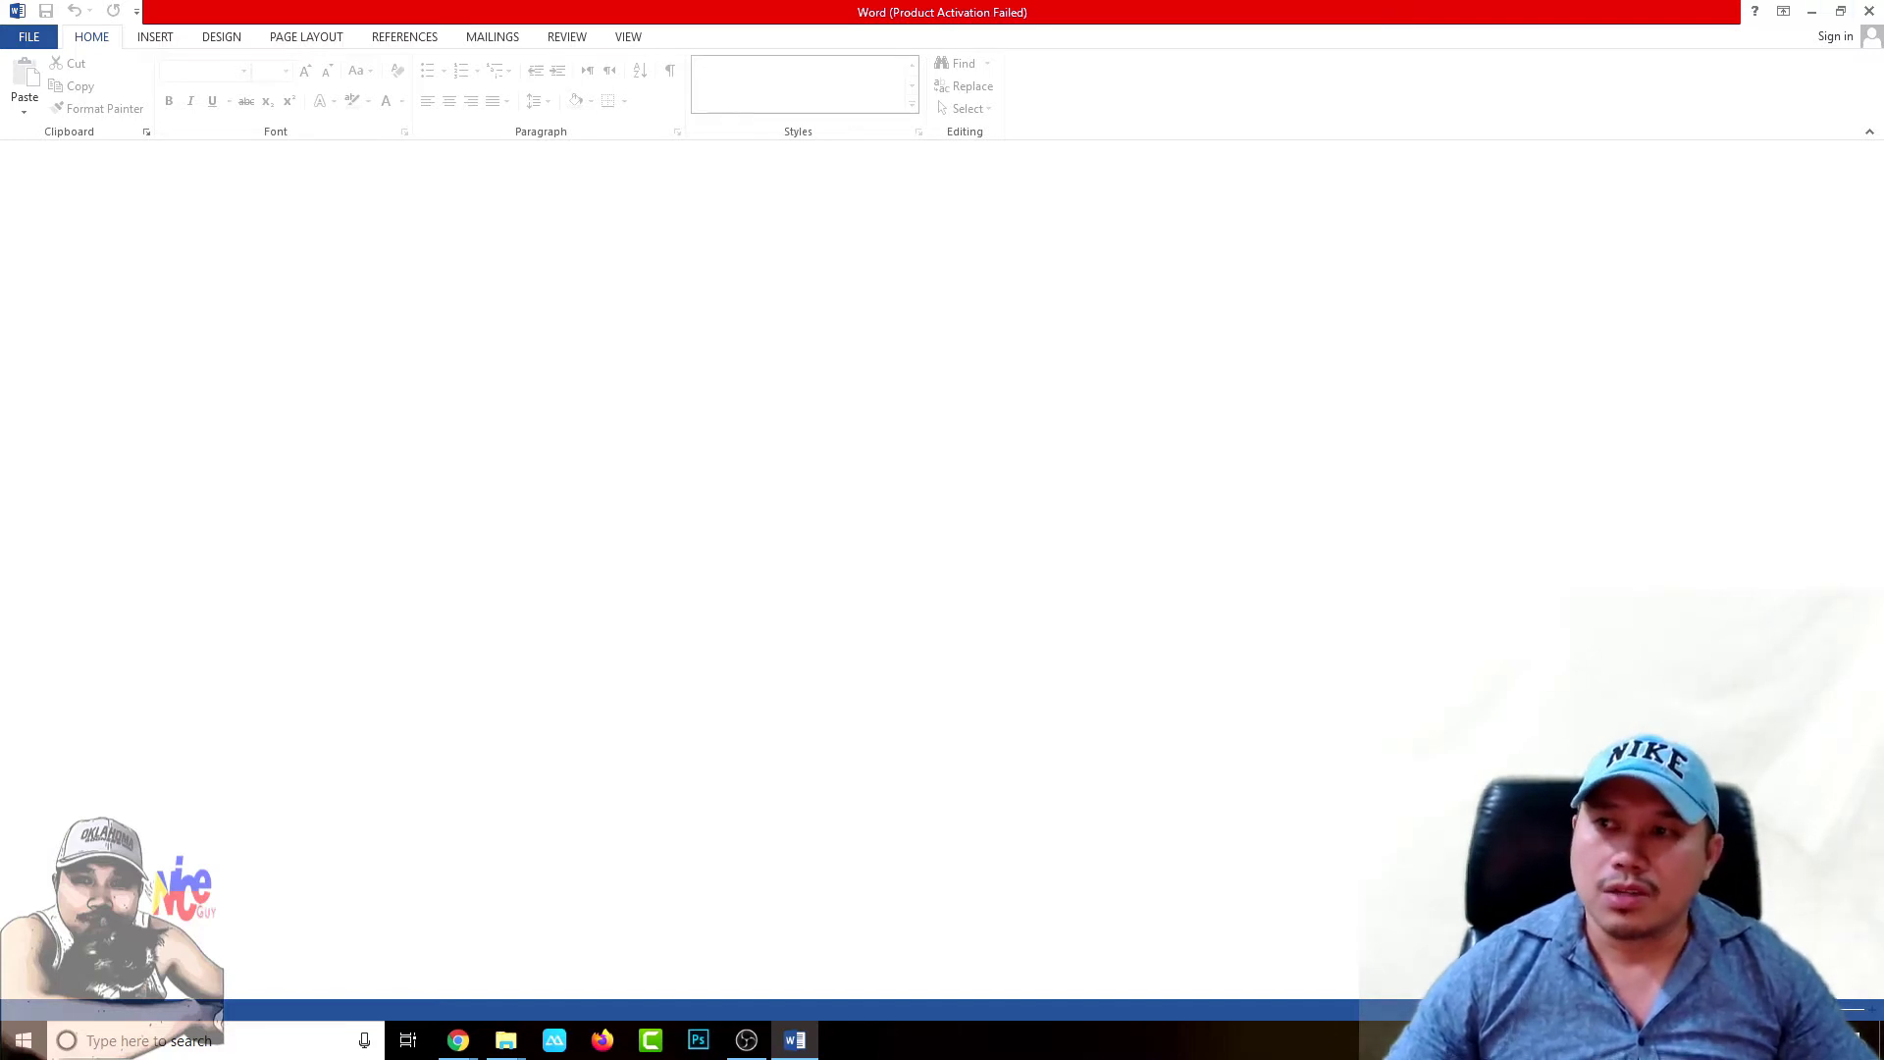
click(1869, 11)
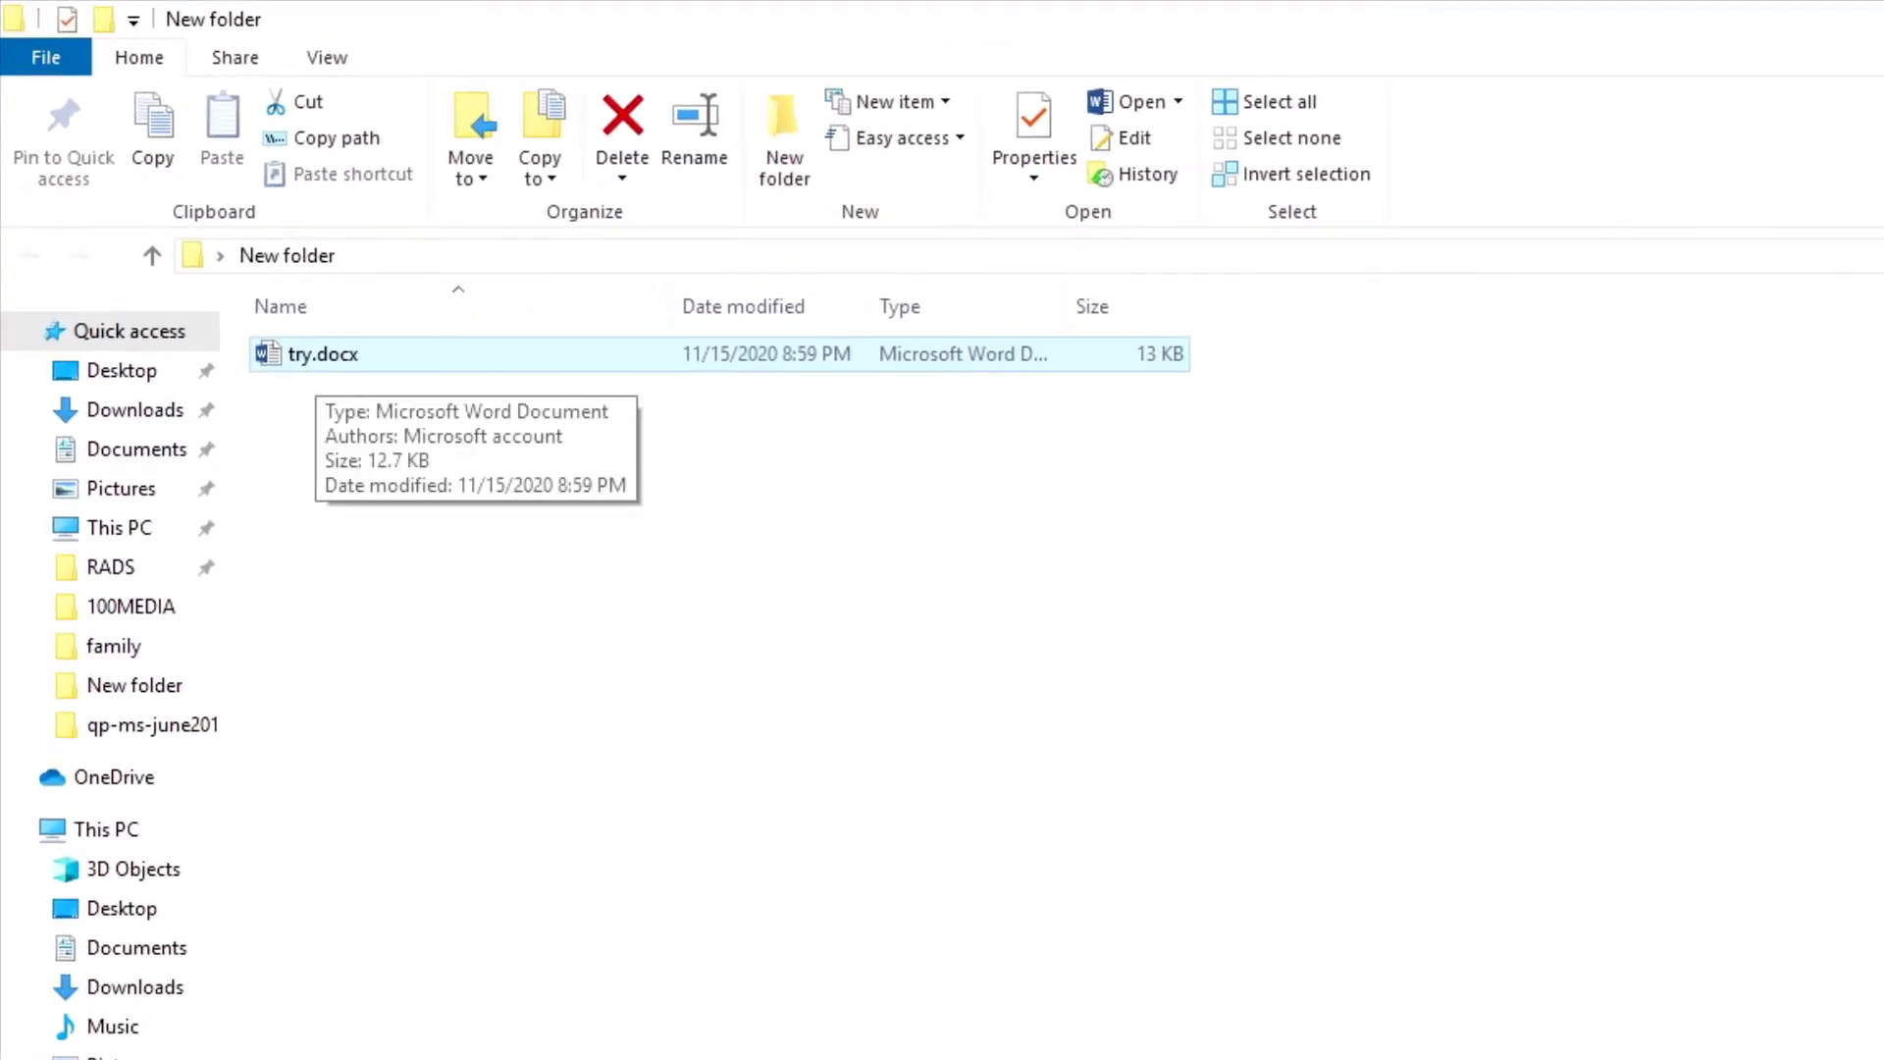
right_click(316, 359)
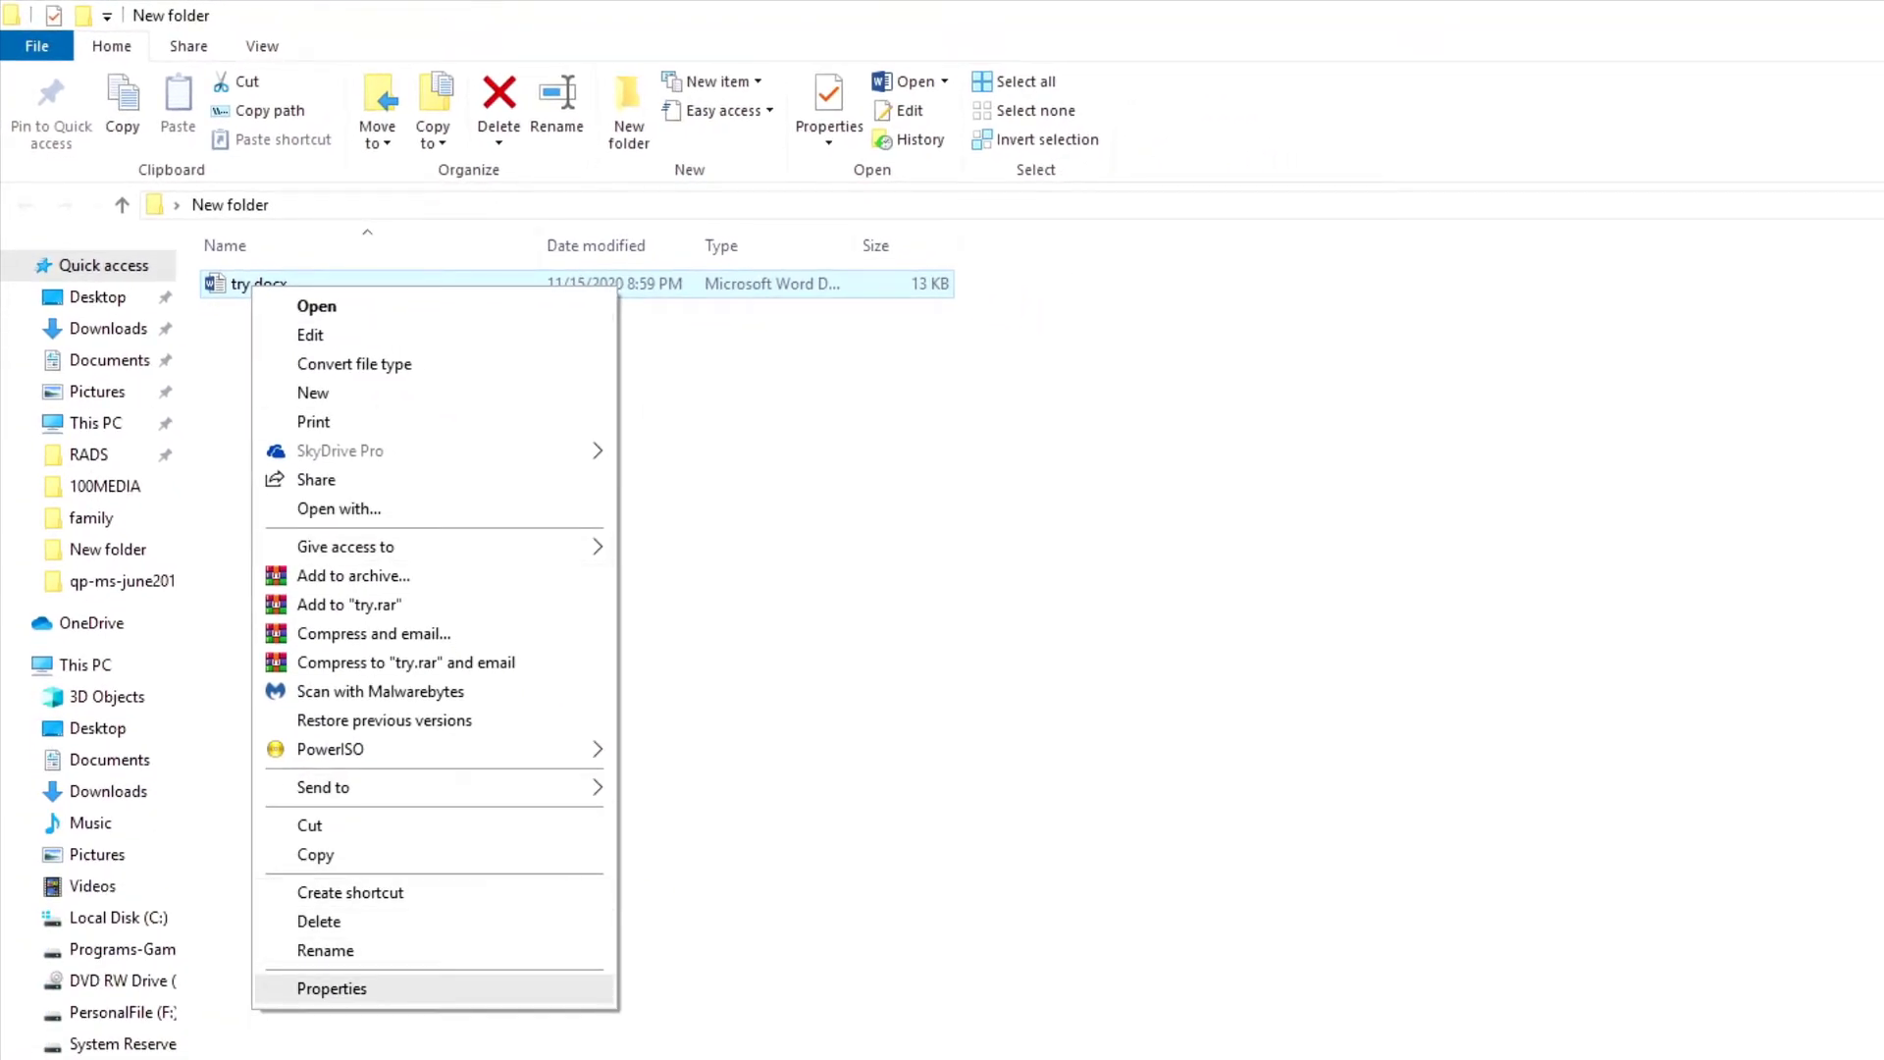
key(Return)
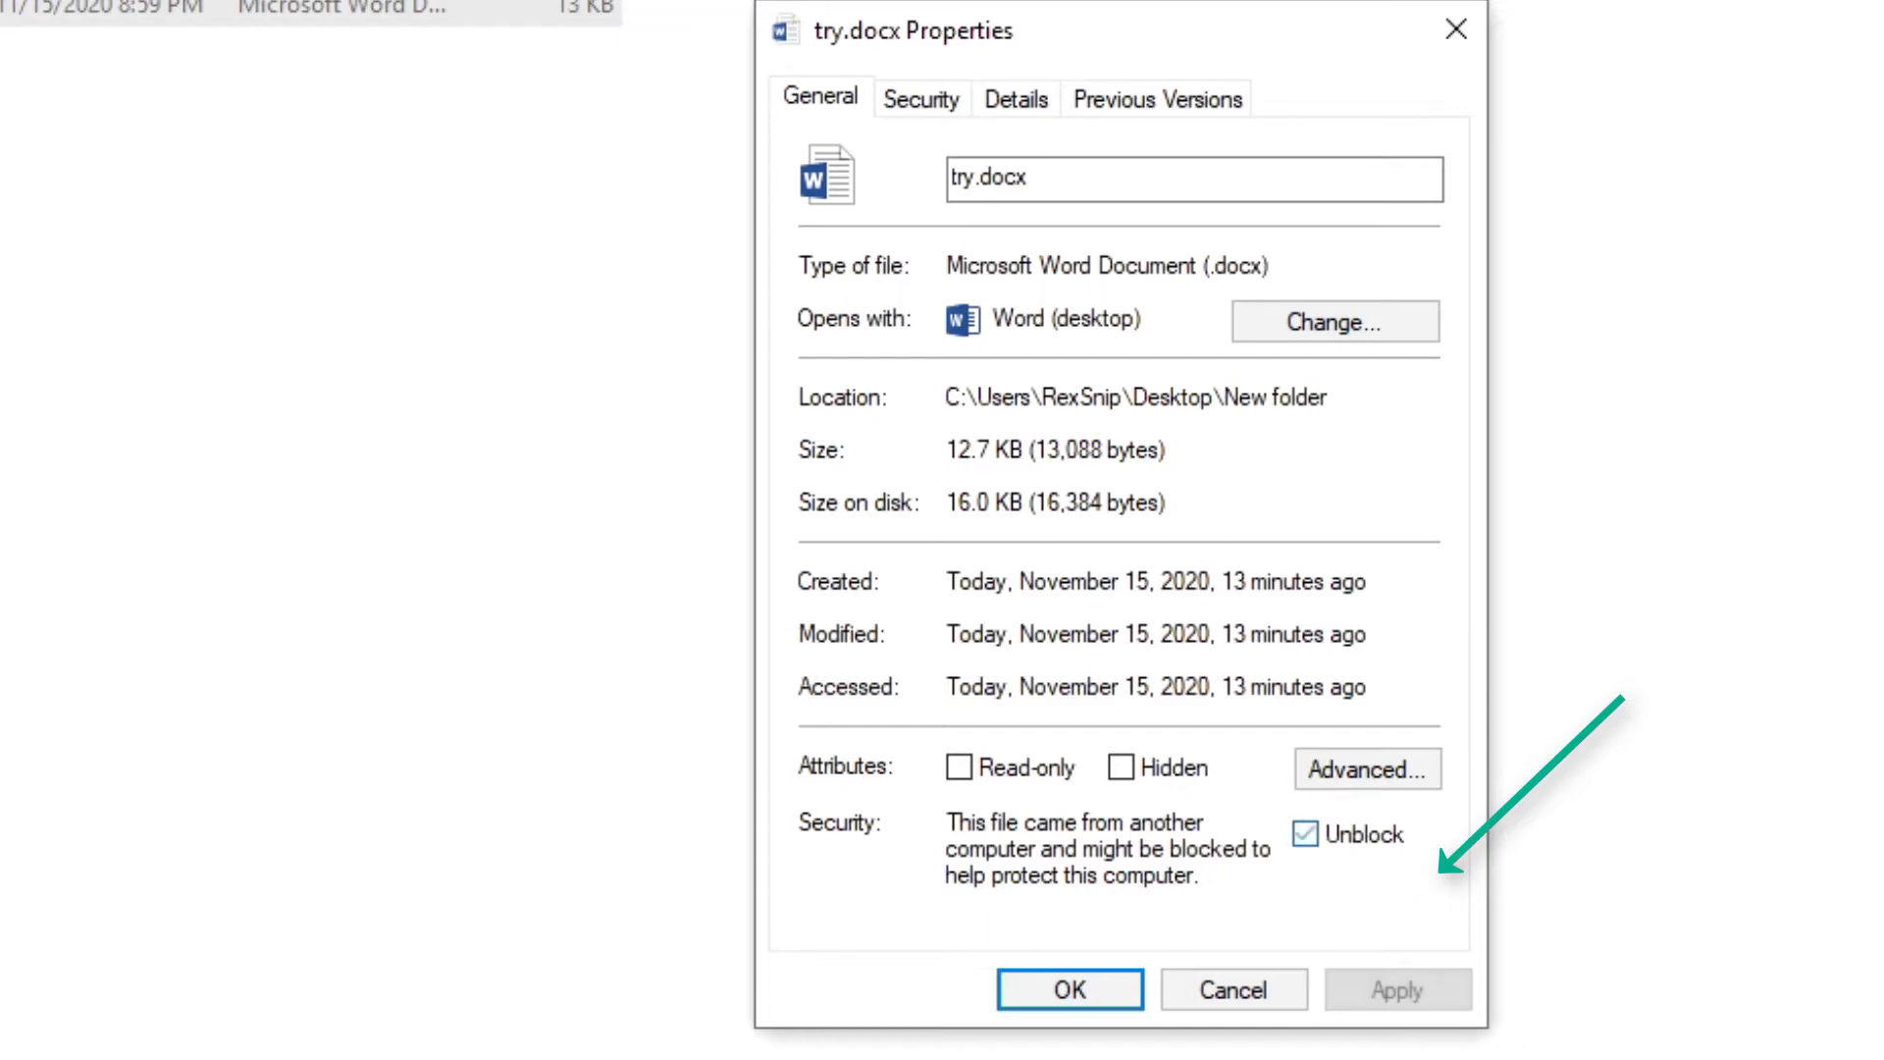
click(1304, 833)
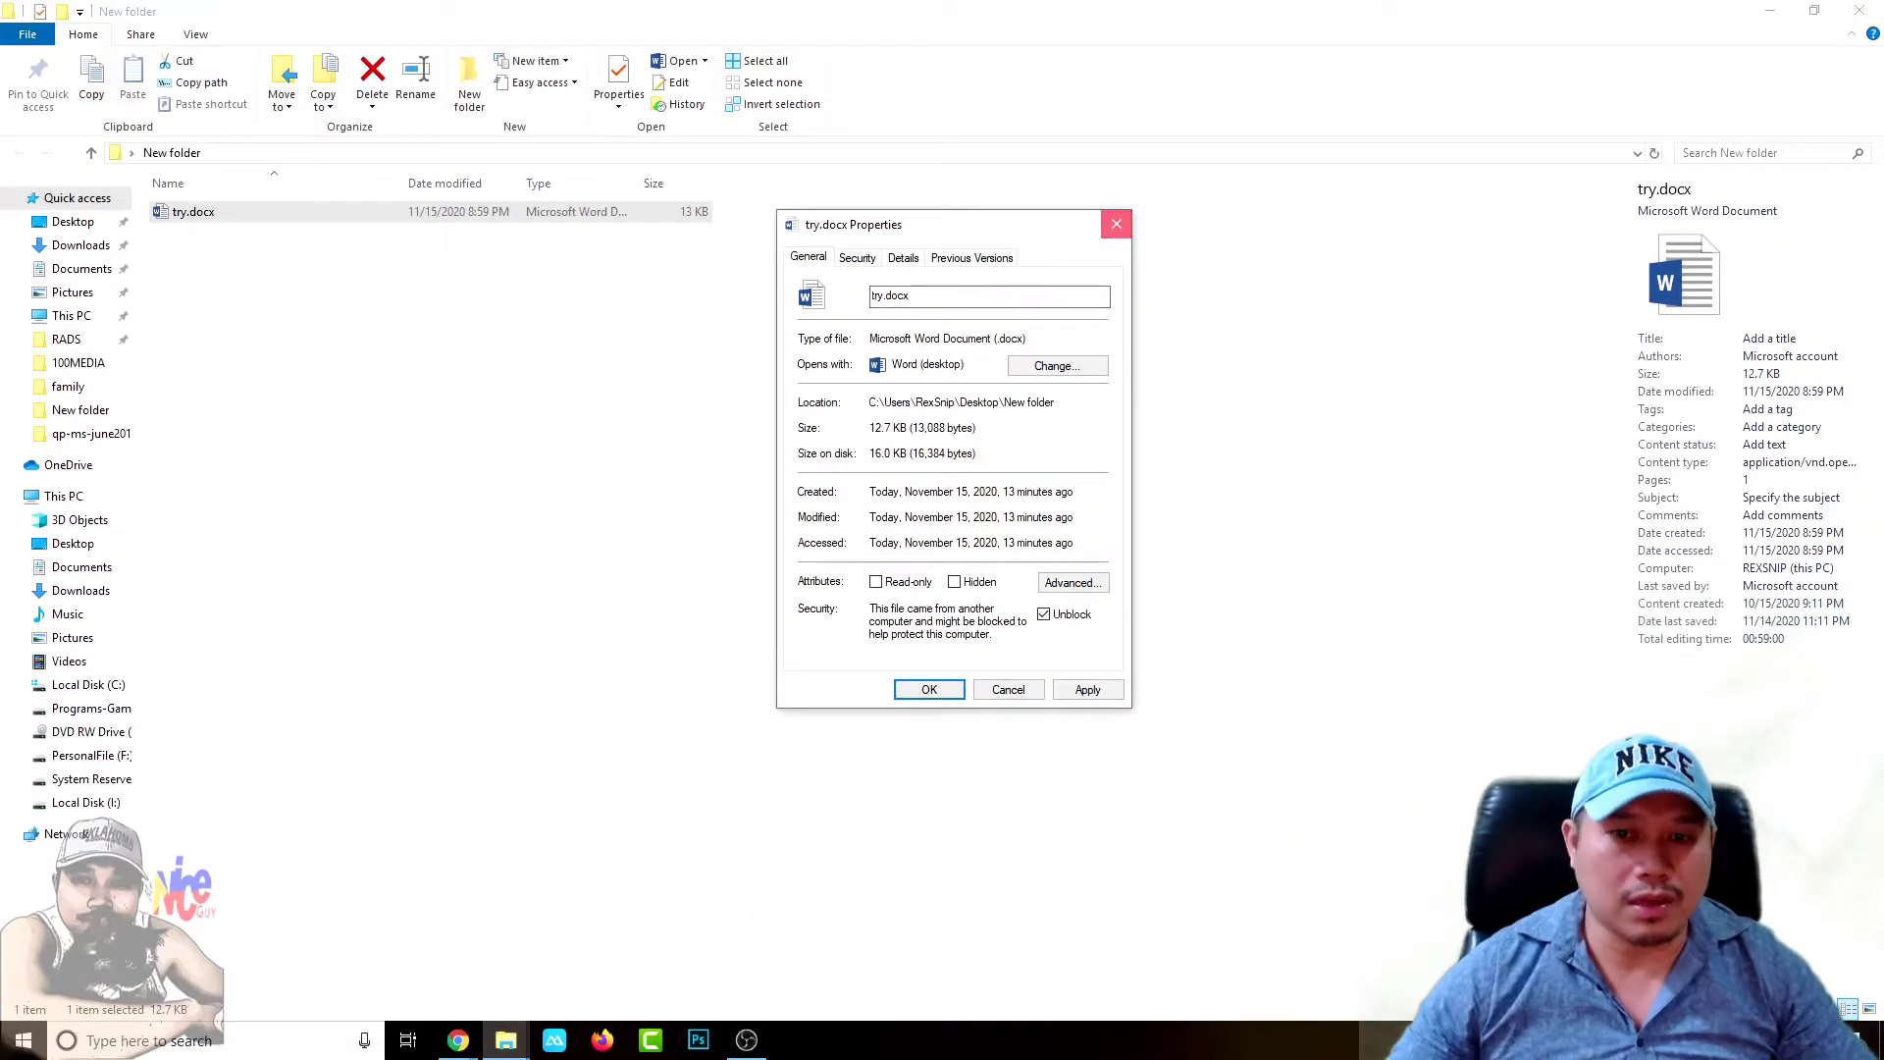
click(1116, 224)
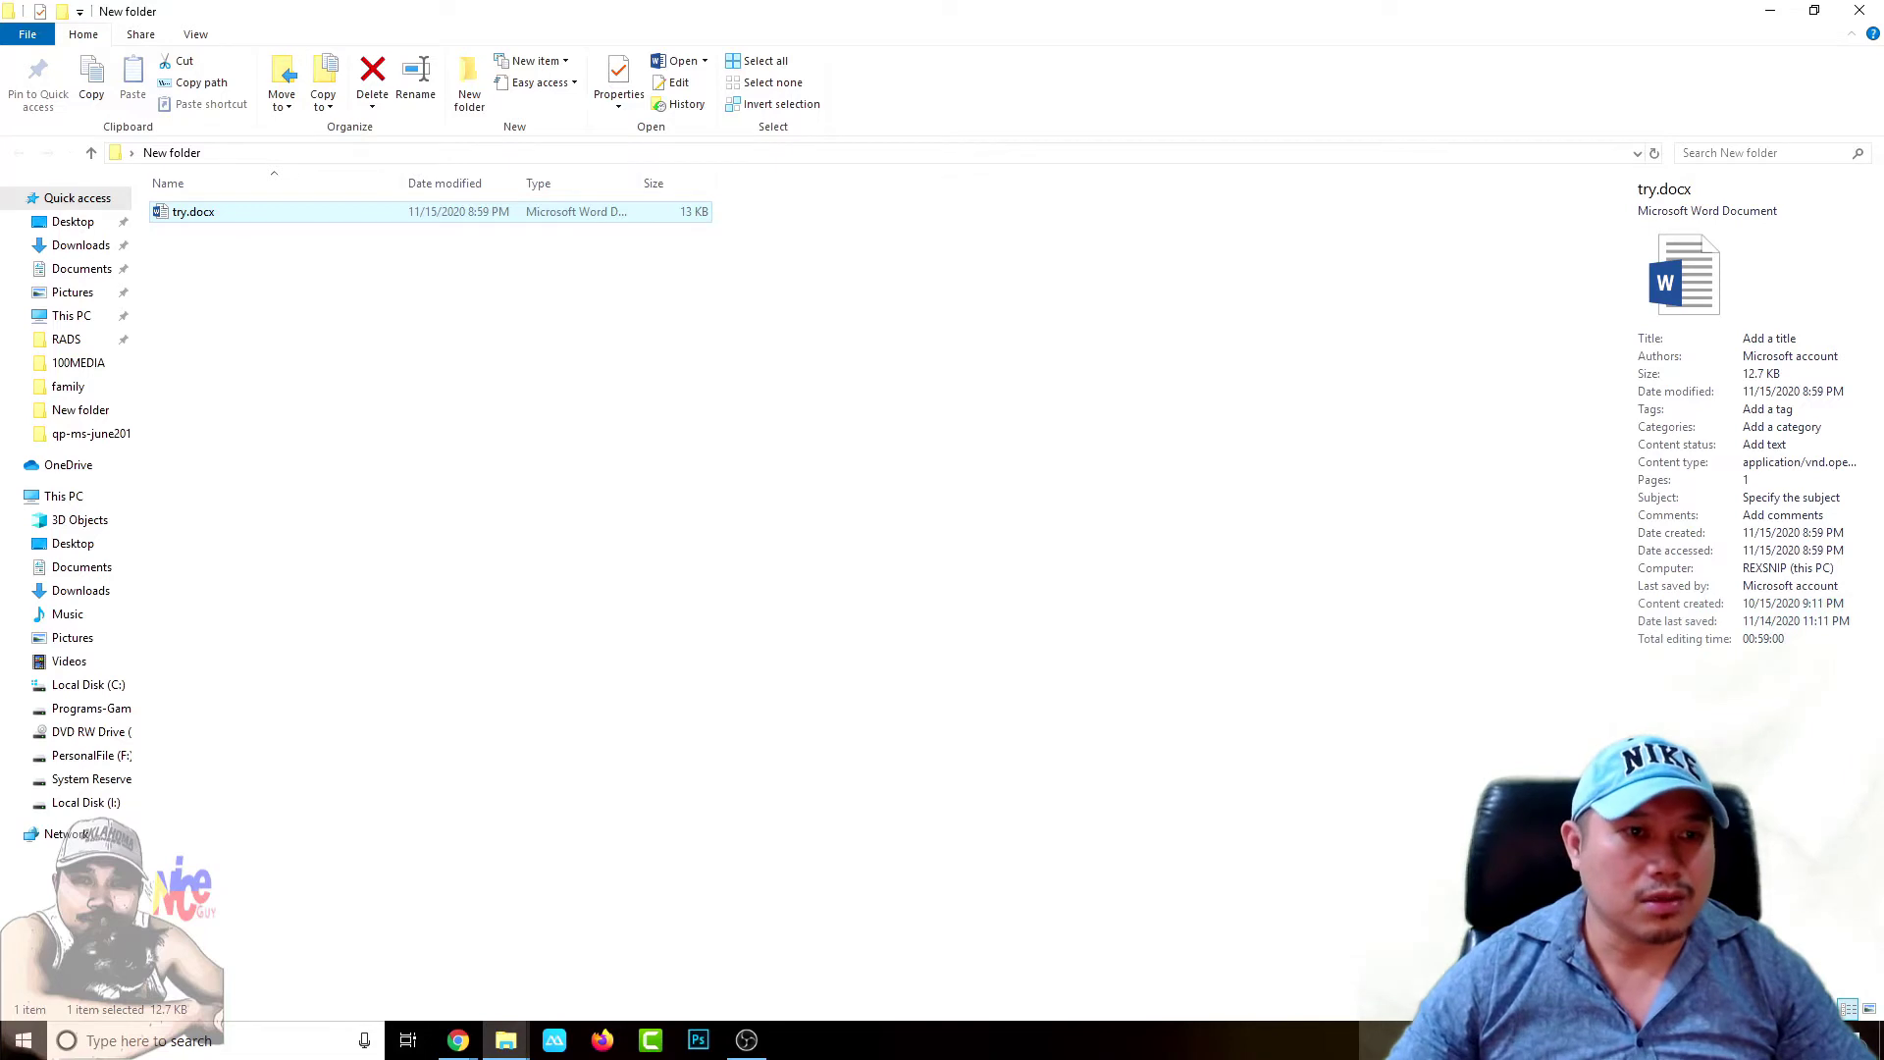
Step: Retry opening try.docx, dismiss the same error, and close the empty Word window
key(Return)
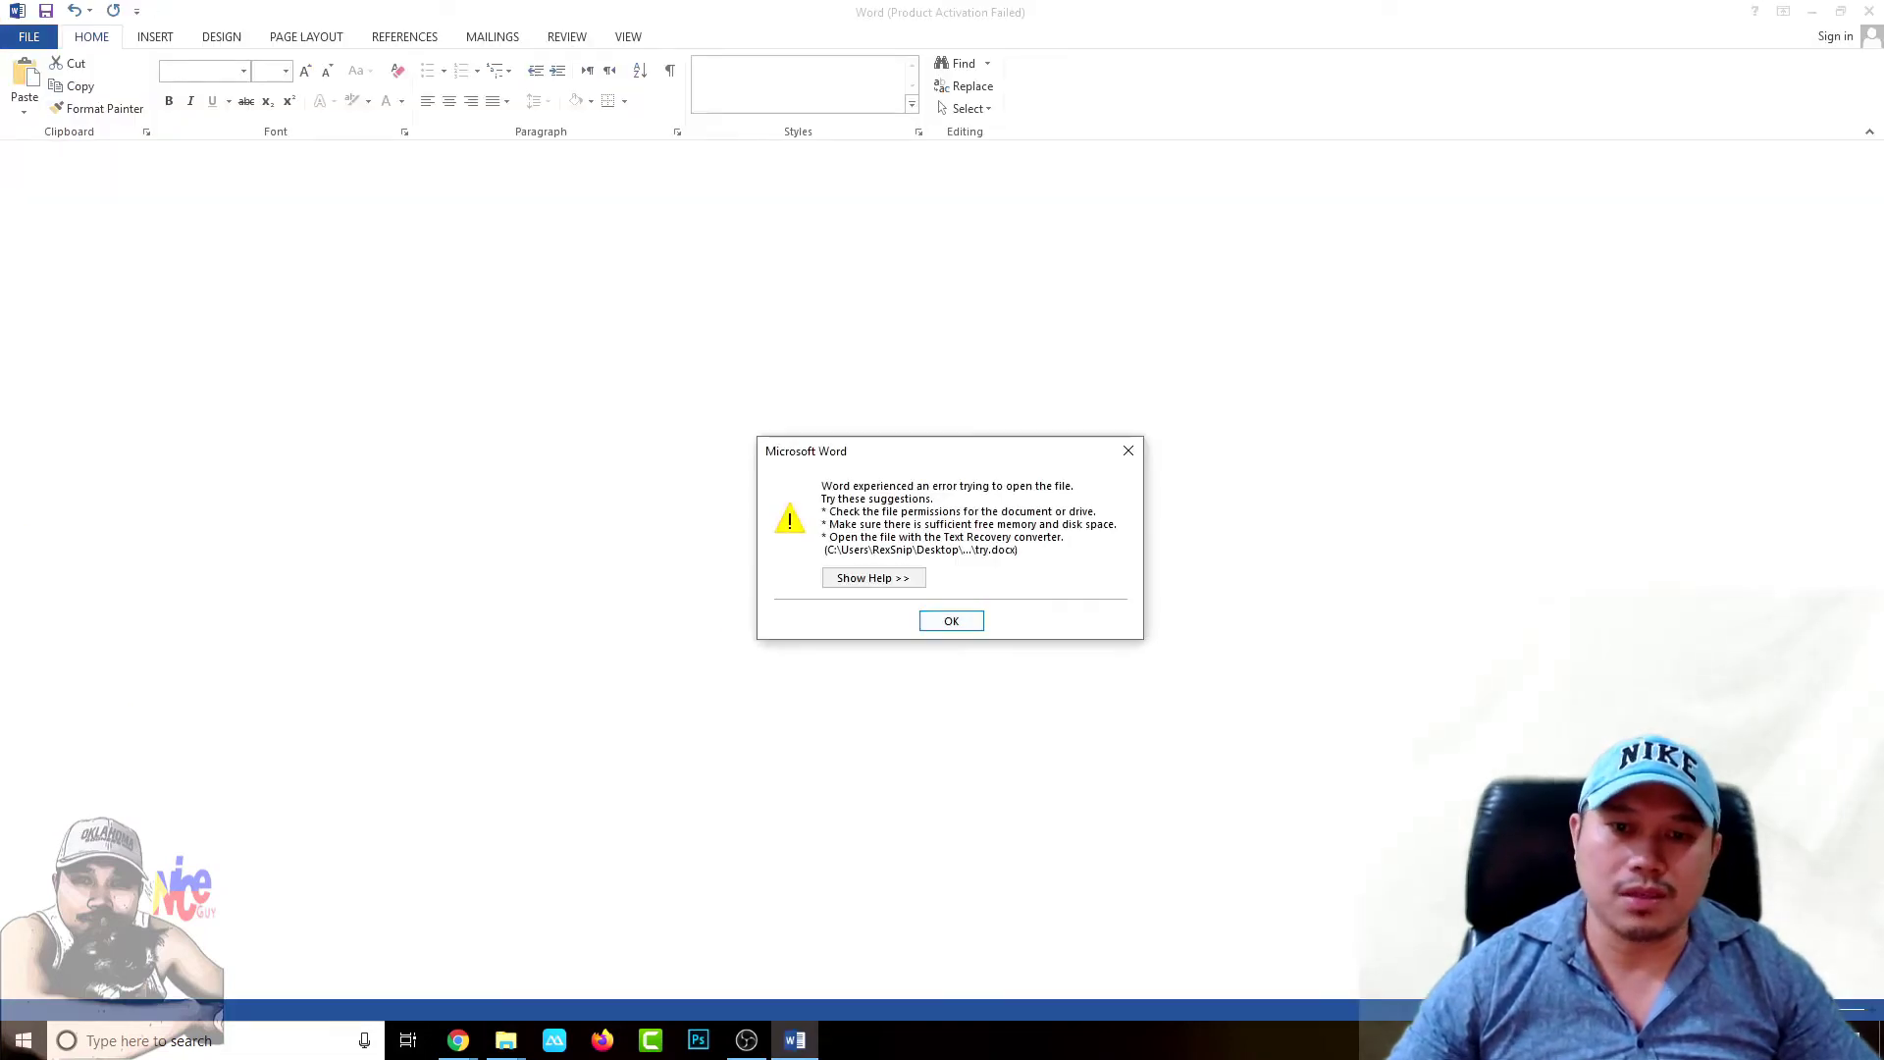
key(Return)
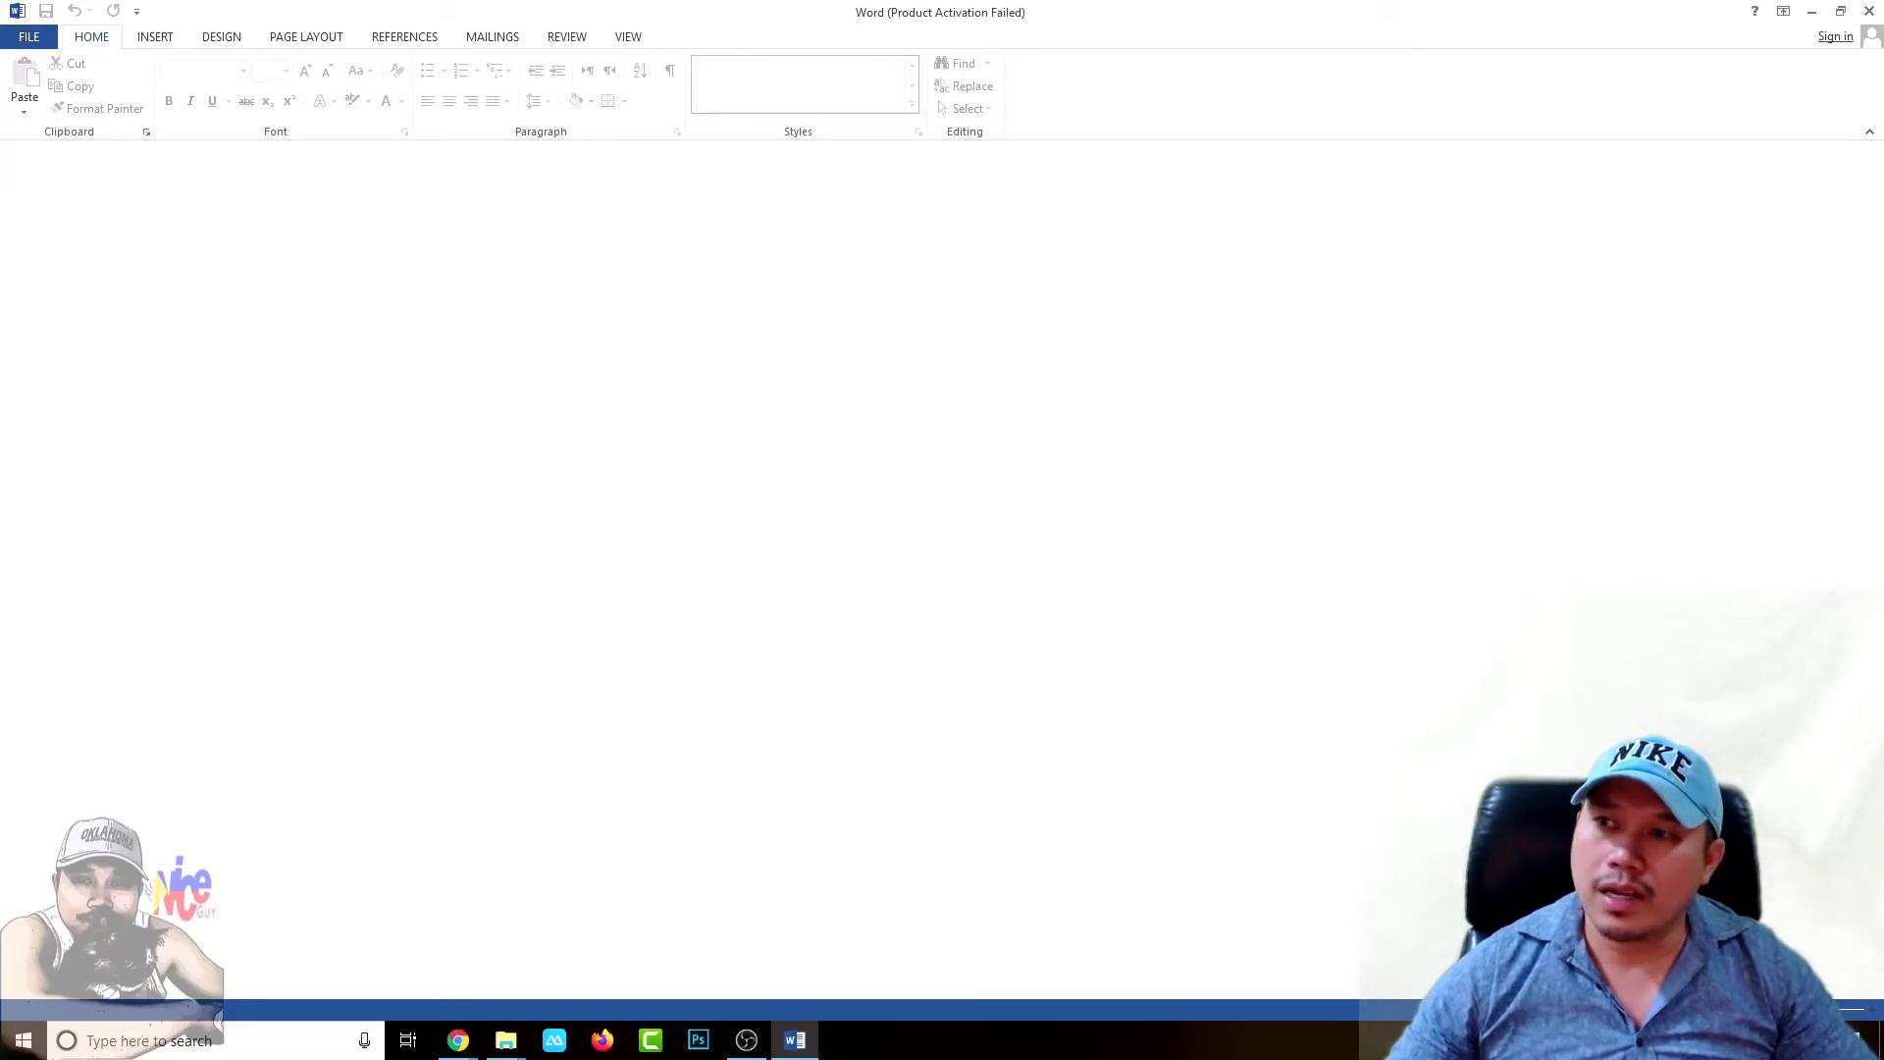
click(1869, 11)
Step: Unblock try.docx in its Properties, apply the change, and open it again
right_click(195, 214)
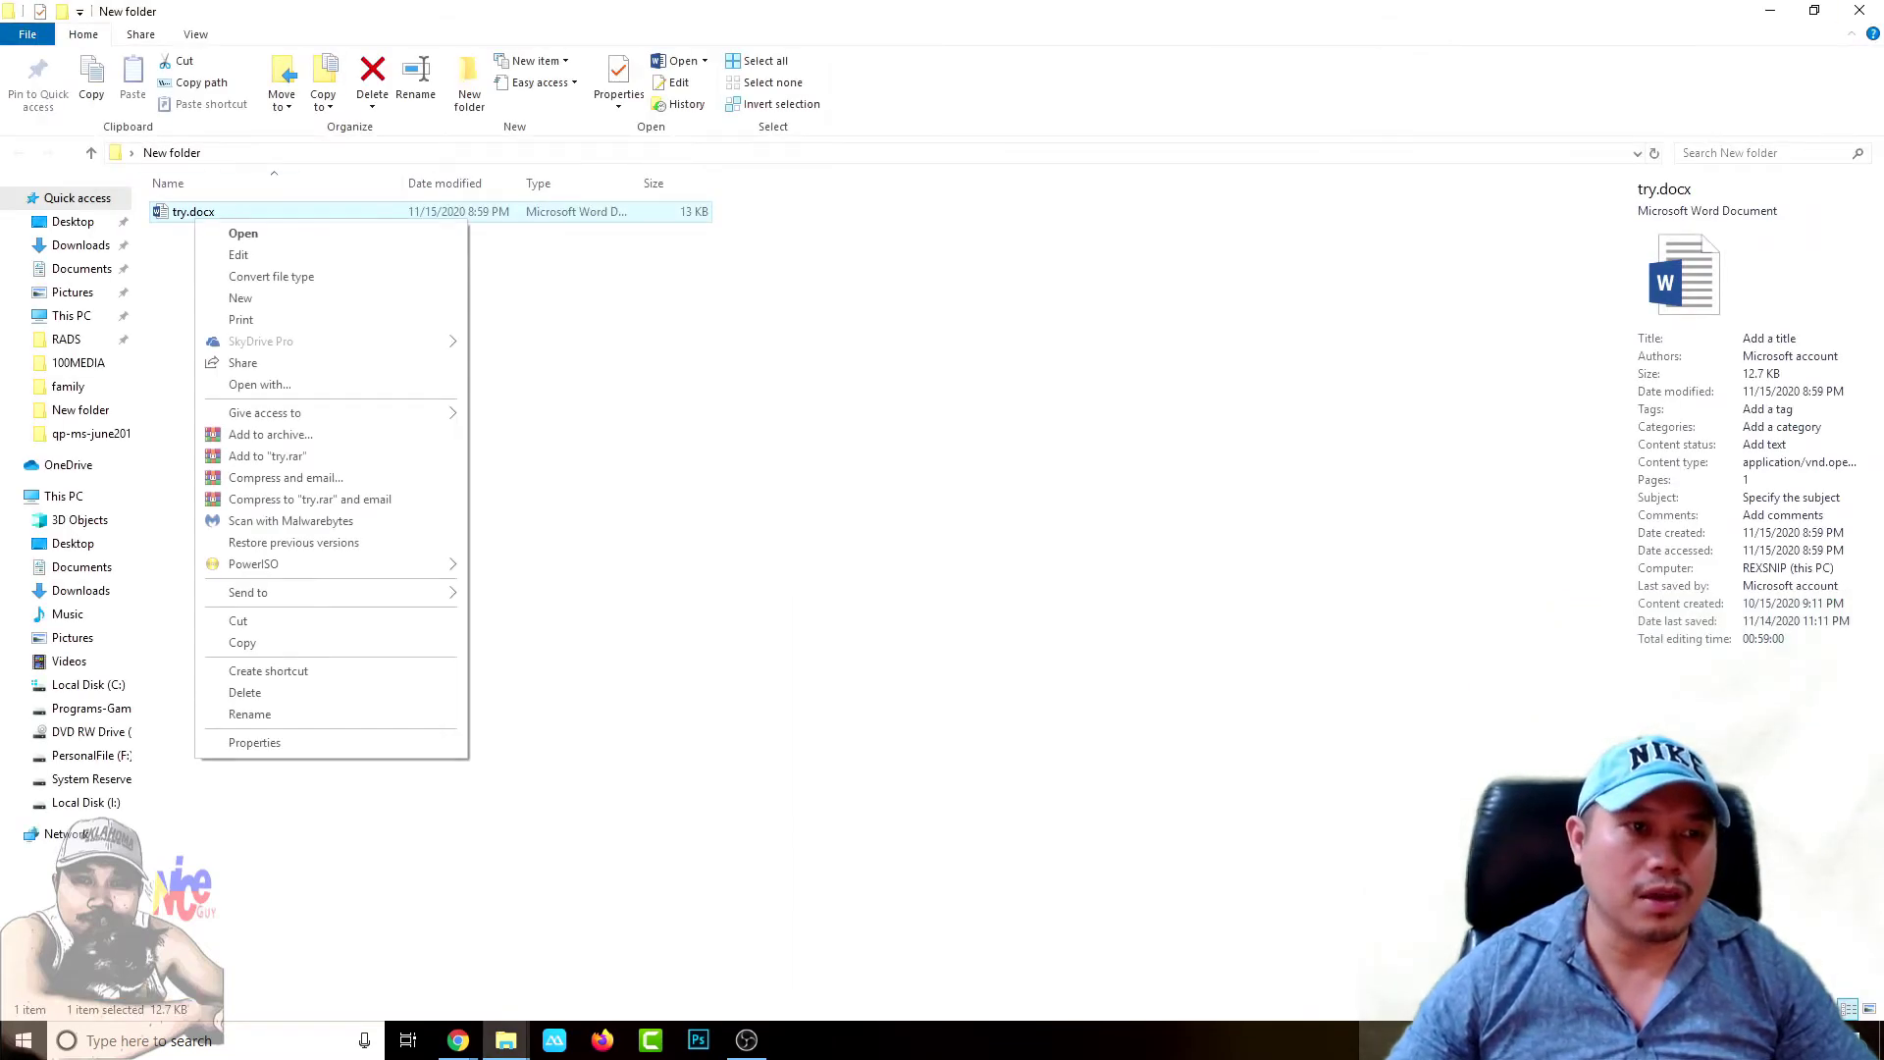
click(254, 742)
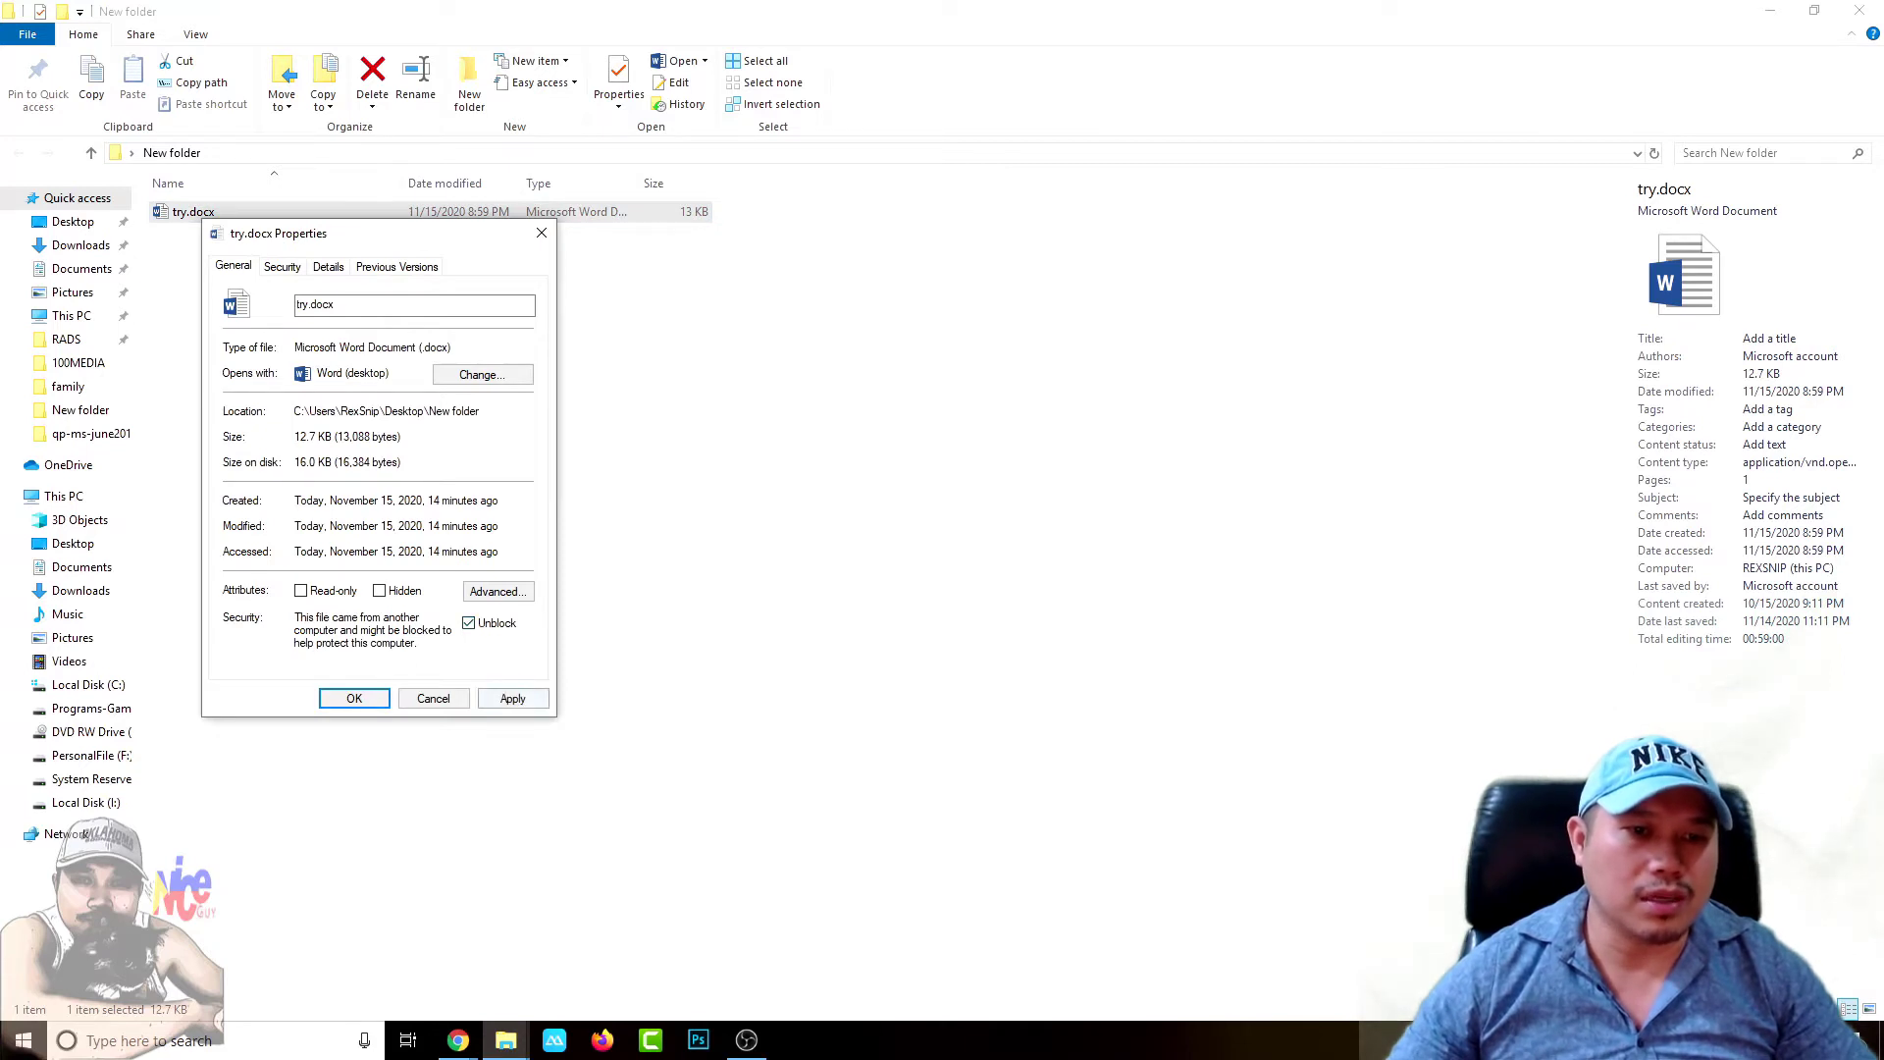
click(513, 697)
key(Return)
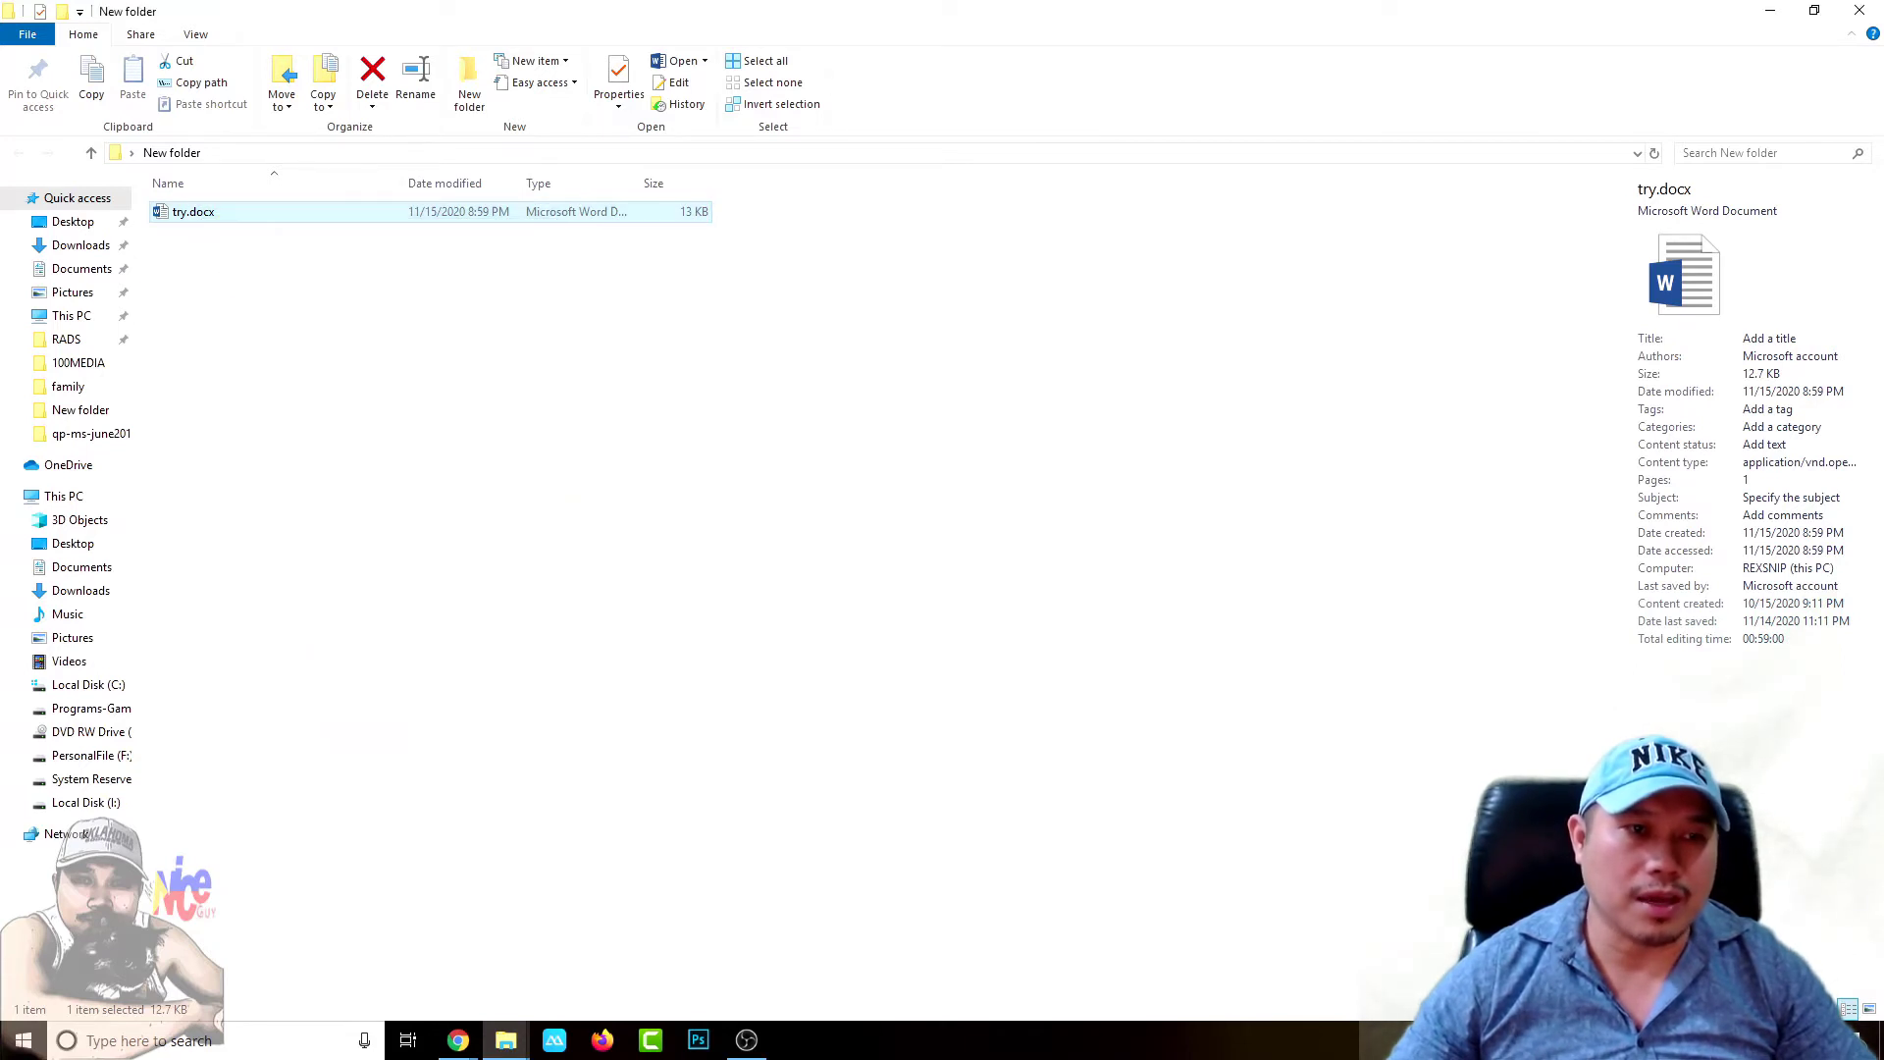
key(Return)
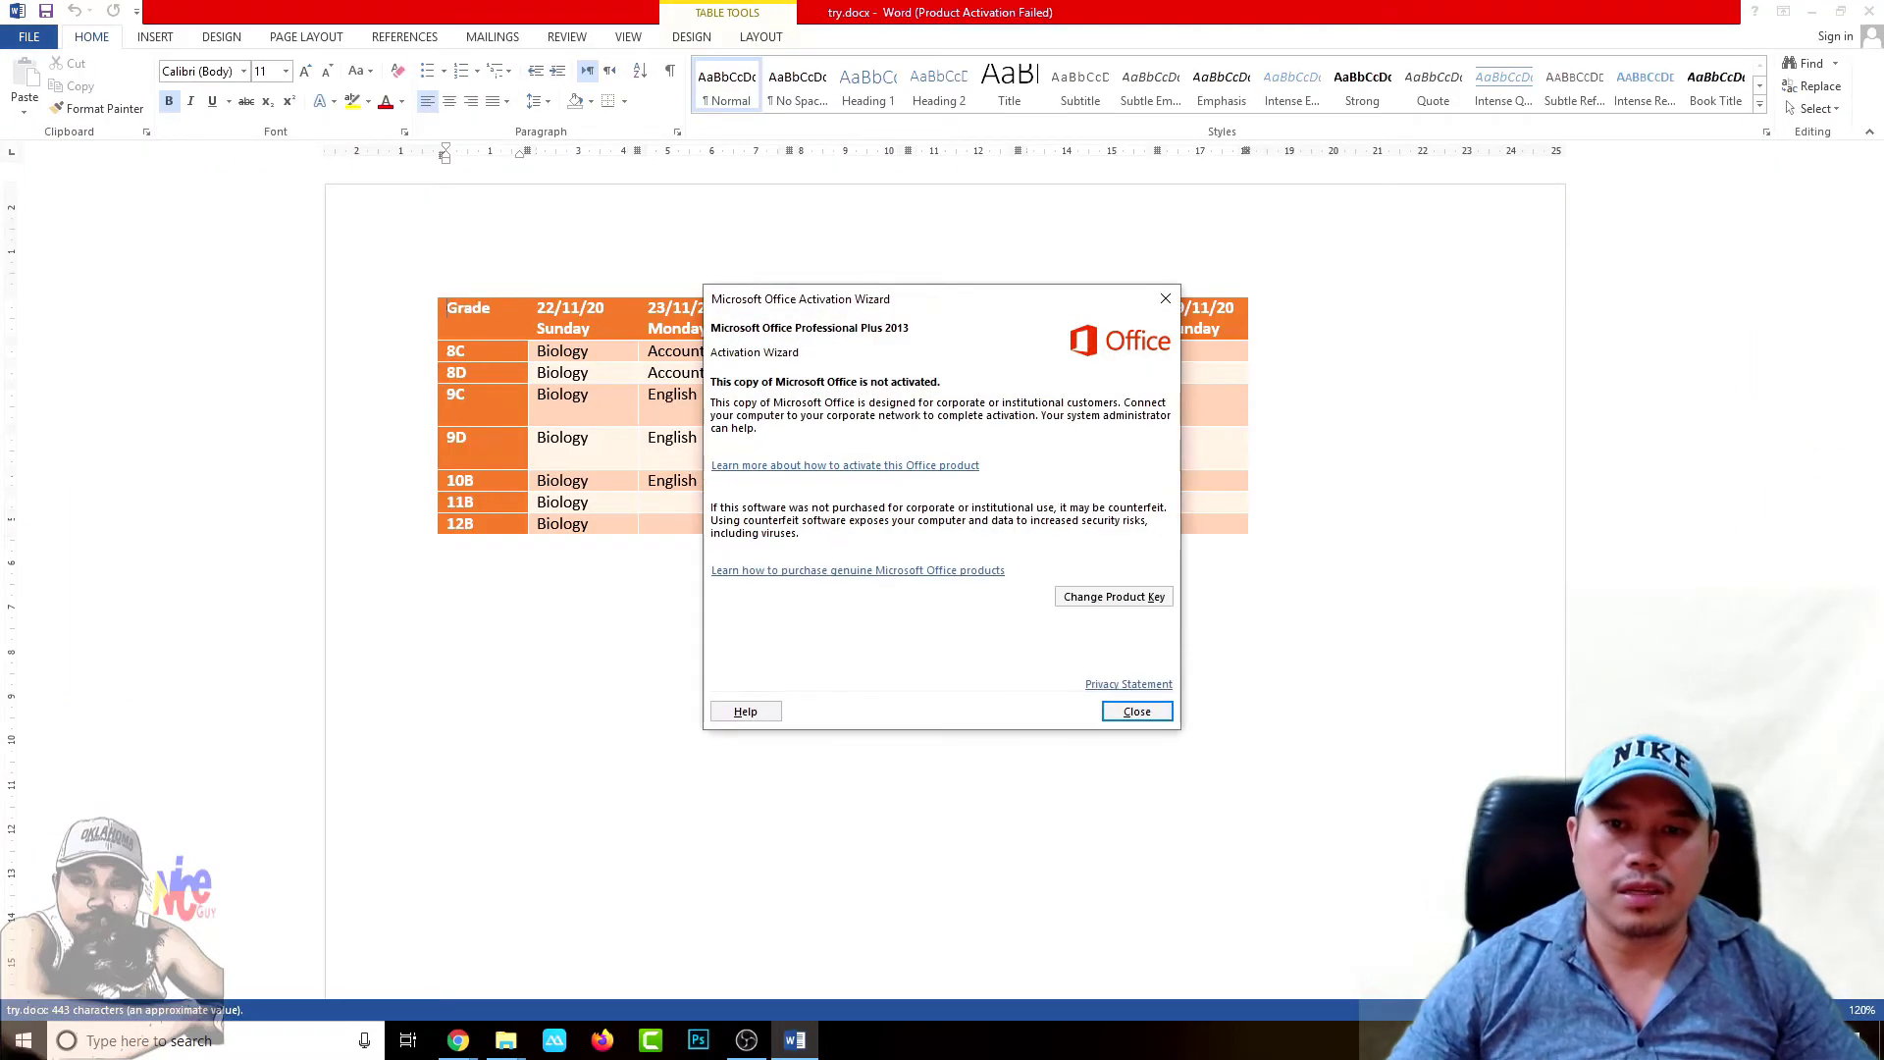
Step: Dismiss the activation notice and scroll through try.docx's grade and subject timetable
click(1165, 298)
scroll(844, 393, down, 3)
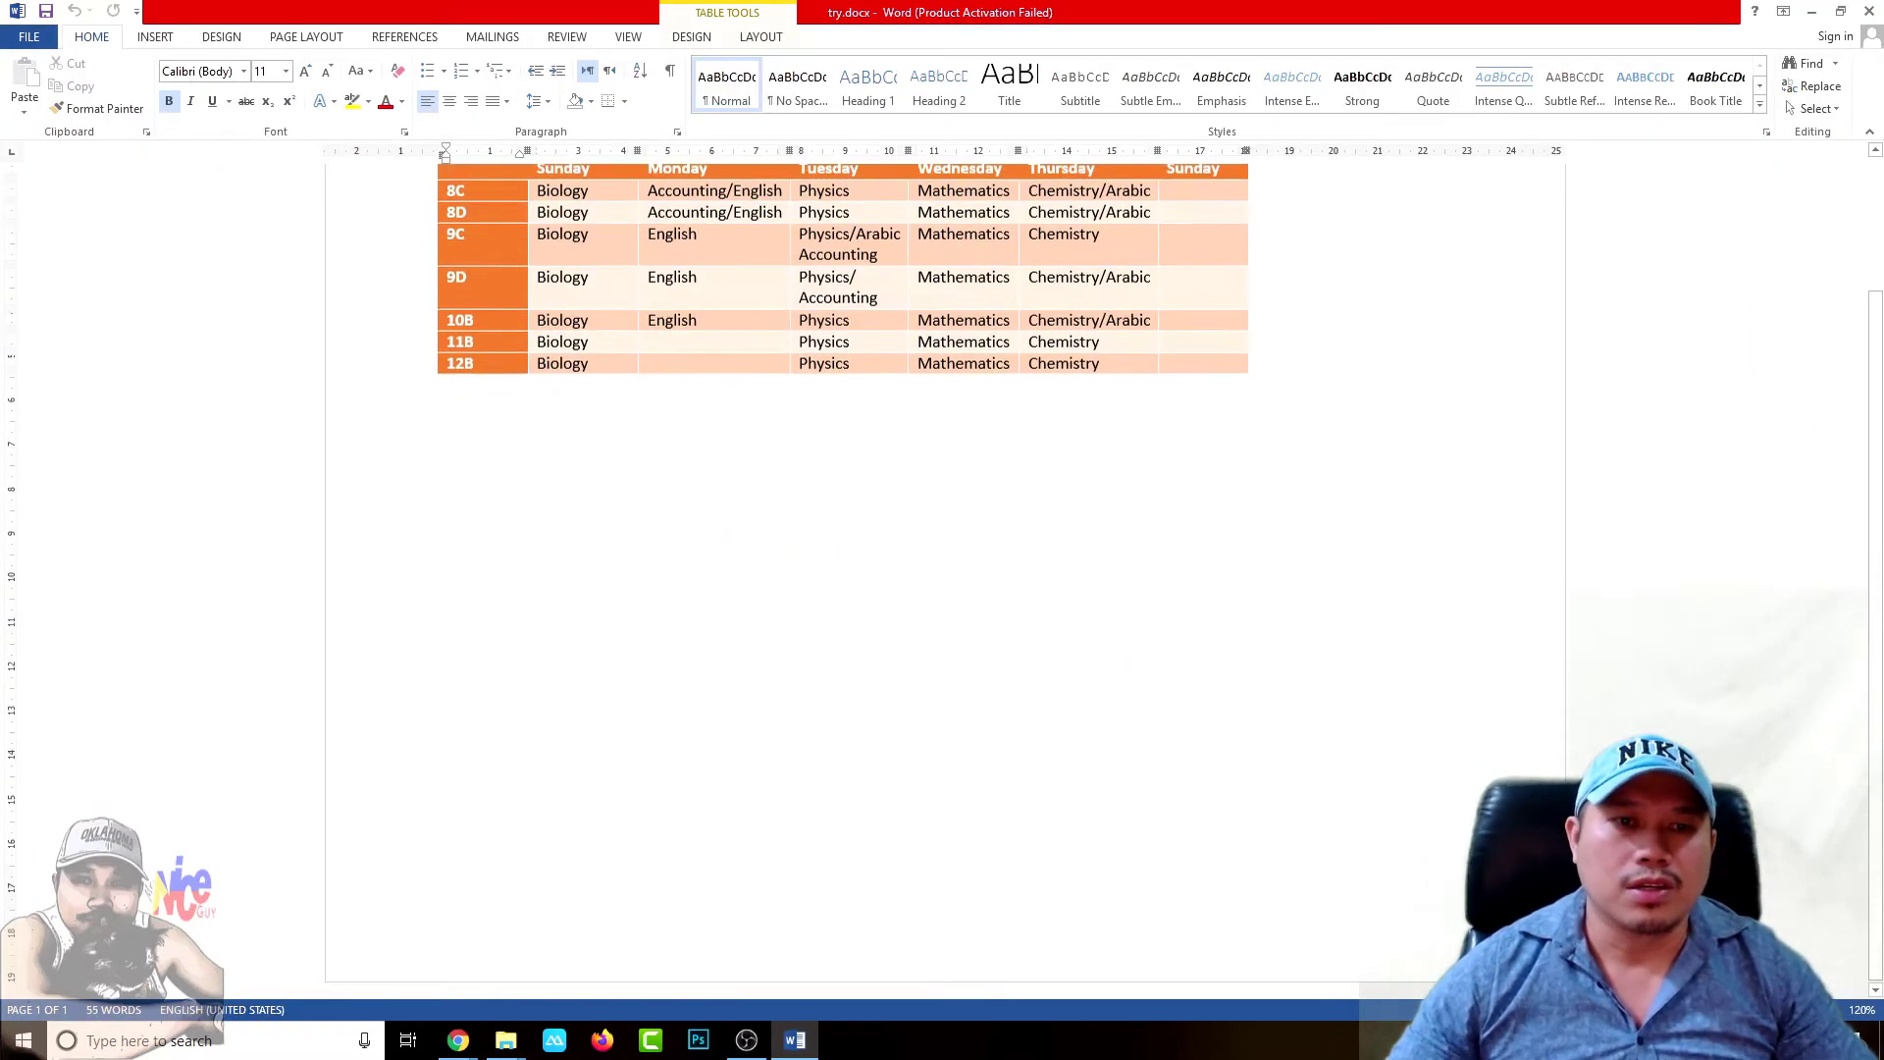
scroll(942, 392, up, 3)
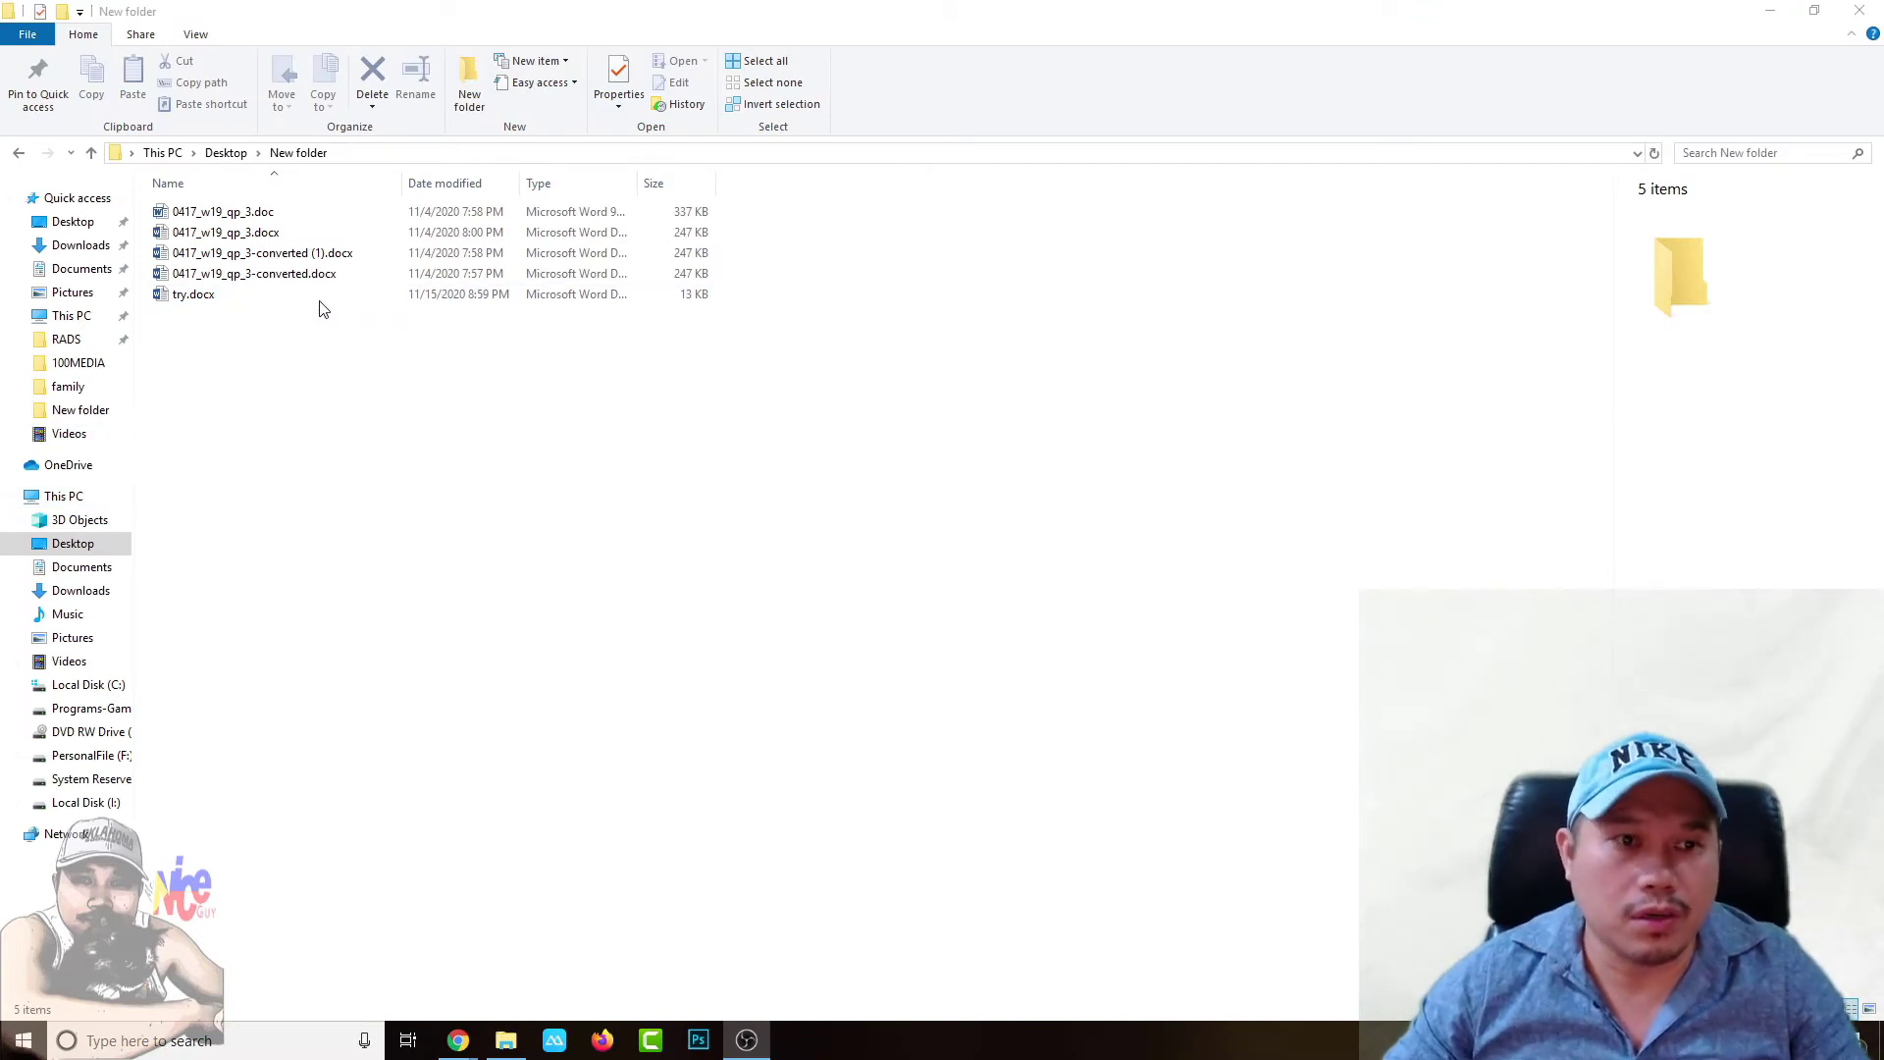
Step: Unblock 0417_w19_qp_3.docx in its Properties, apply and confirm, then open it in Word
right_click(203, 235)
click(252, 757)
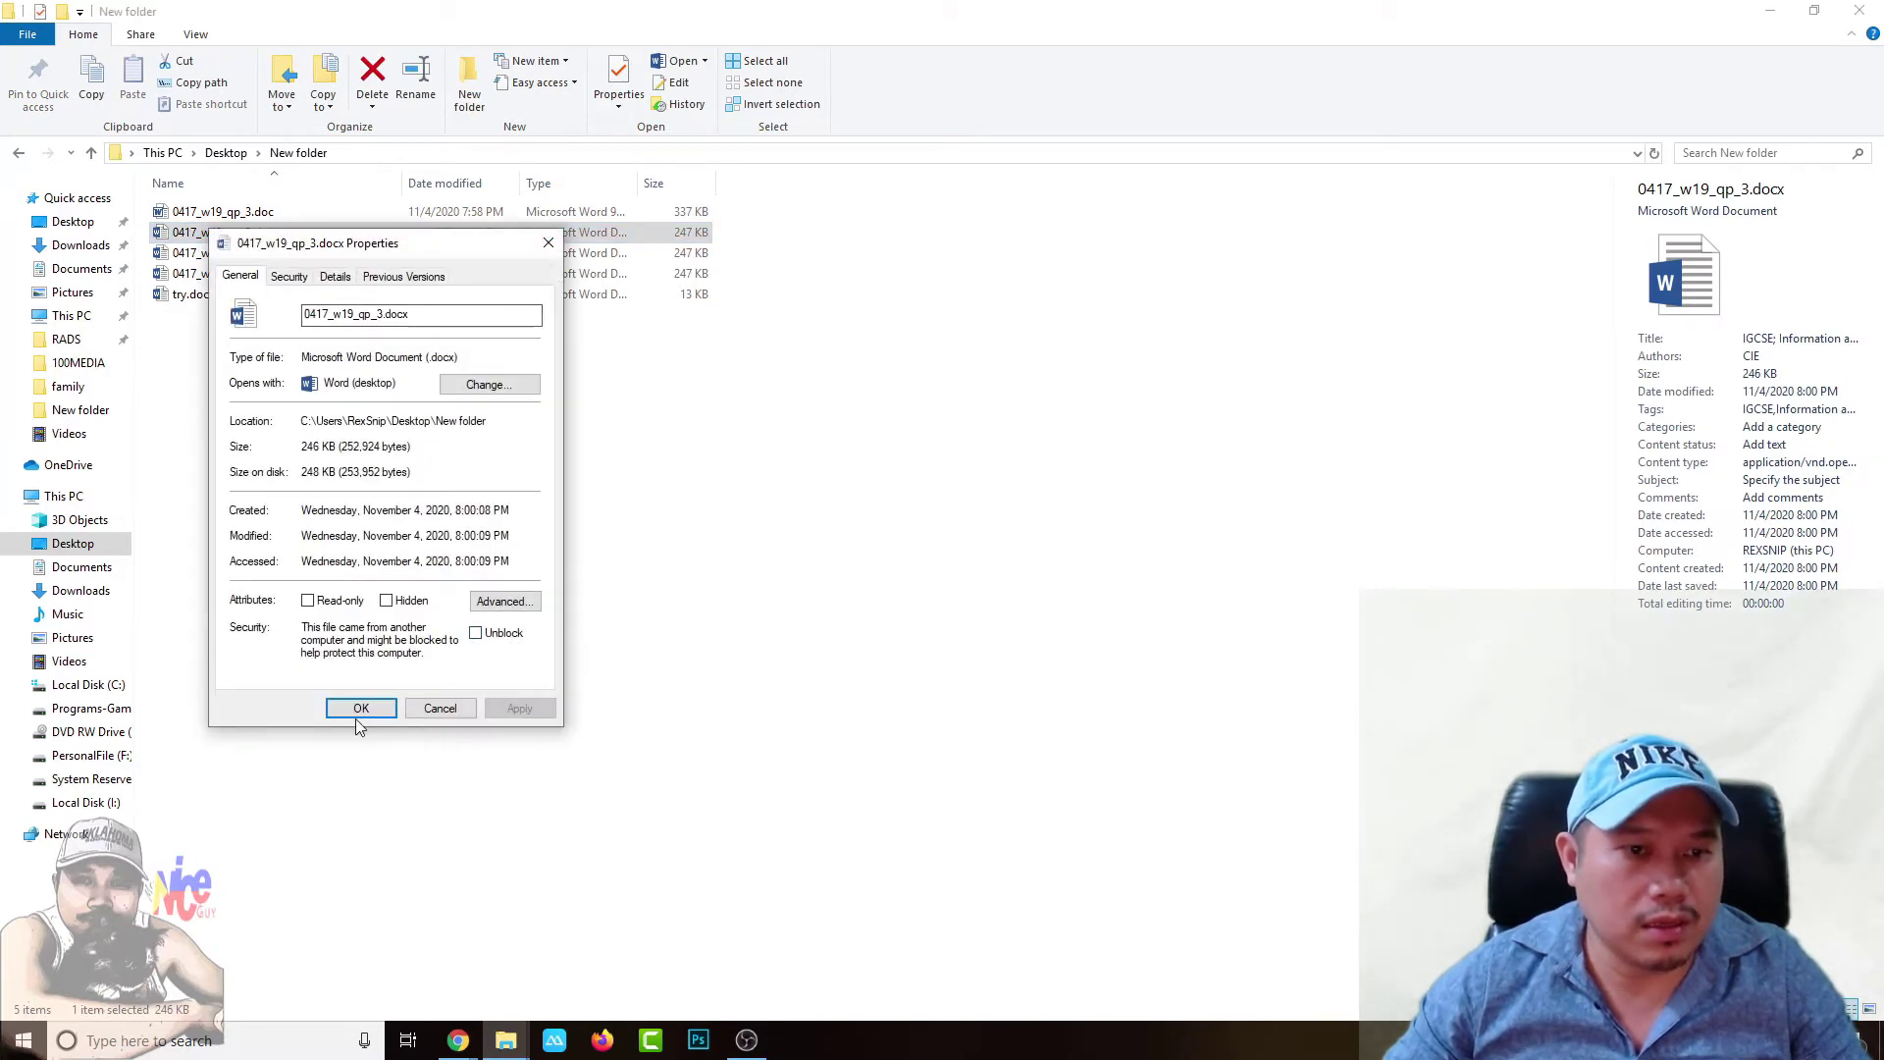
click(475, 633)
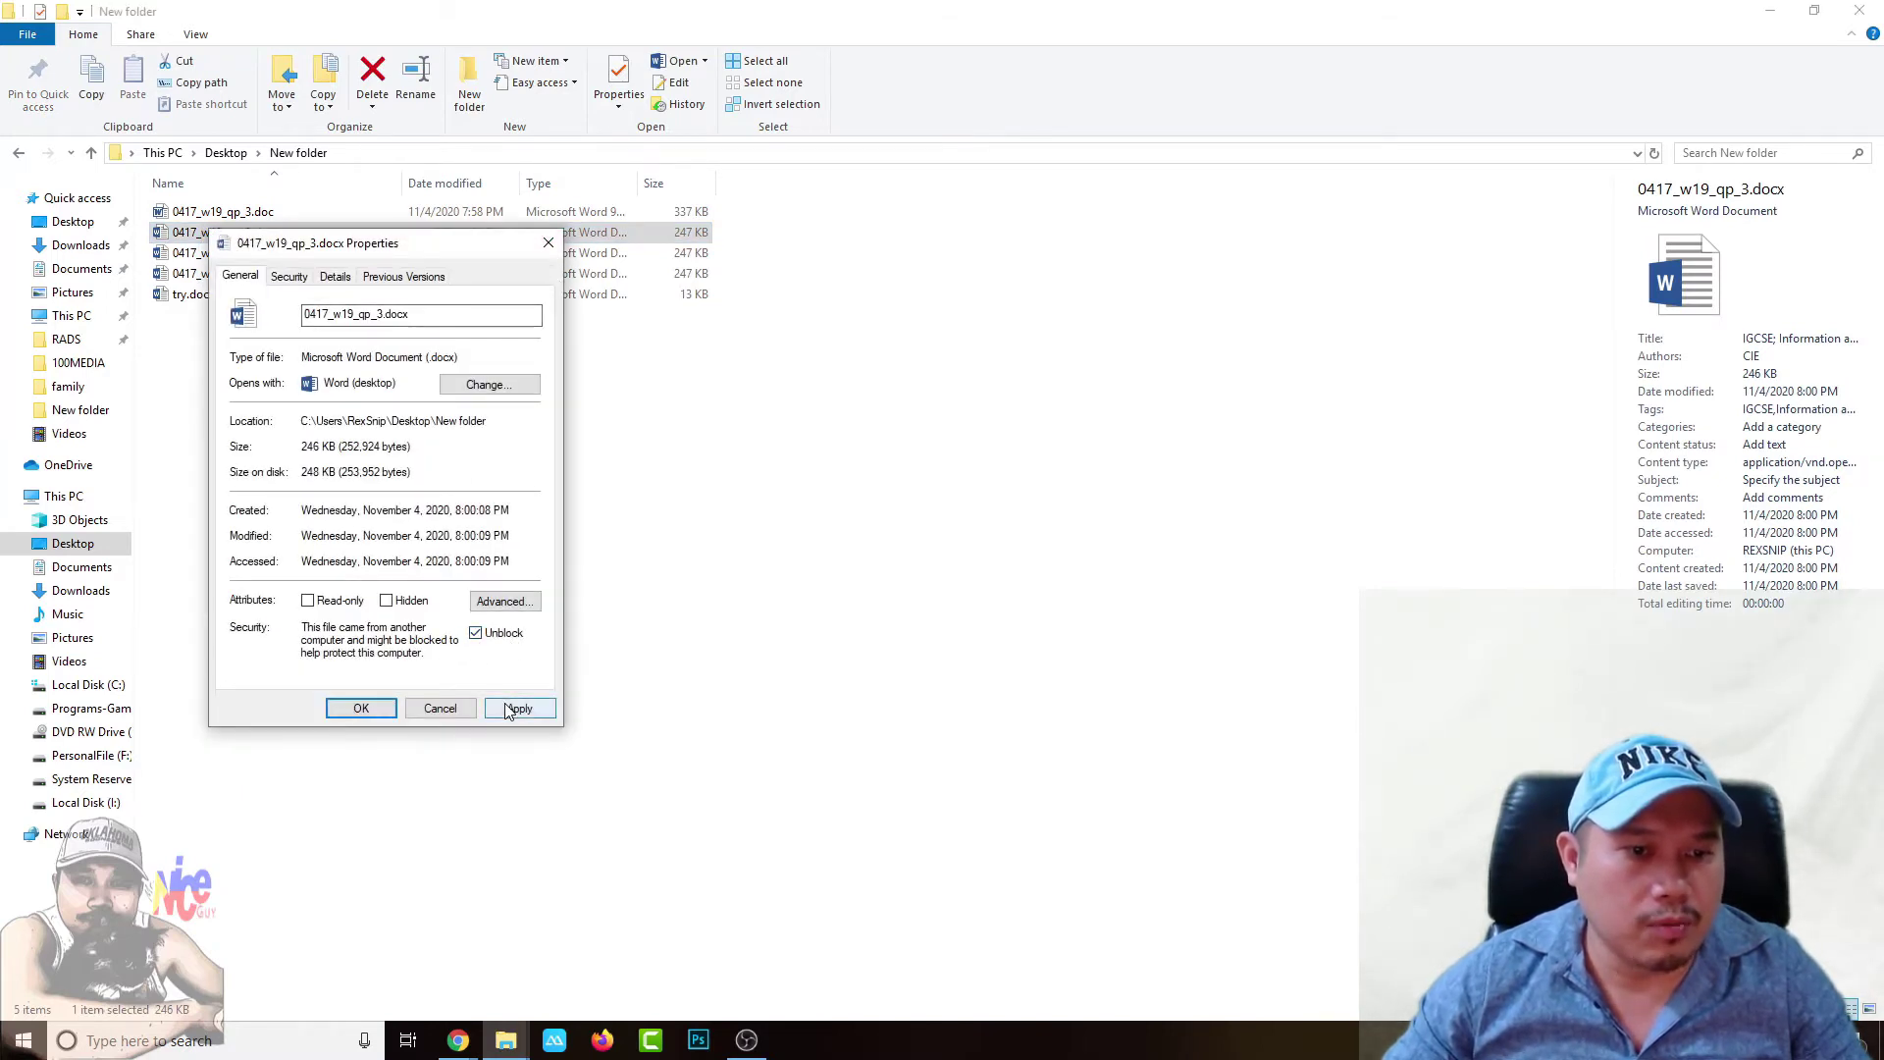
click(518, 708)
click(371, 710)
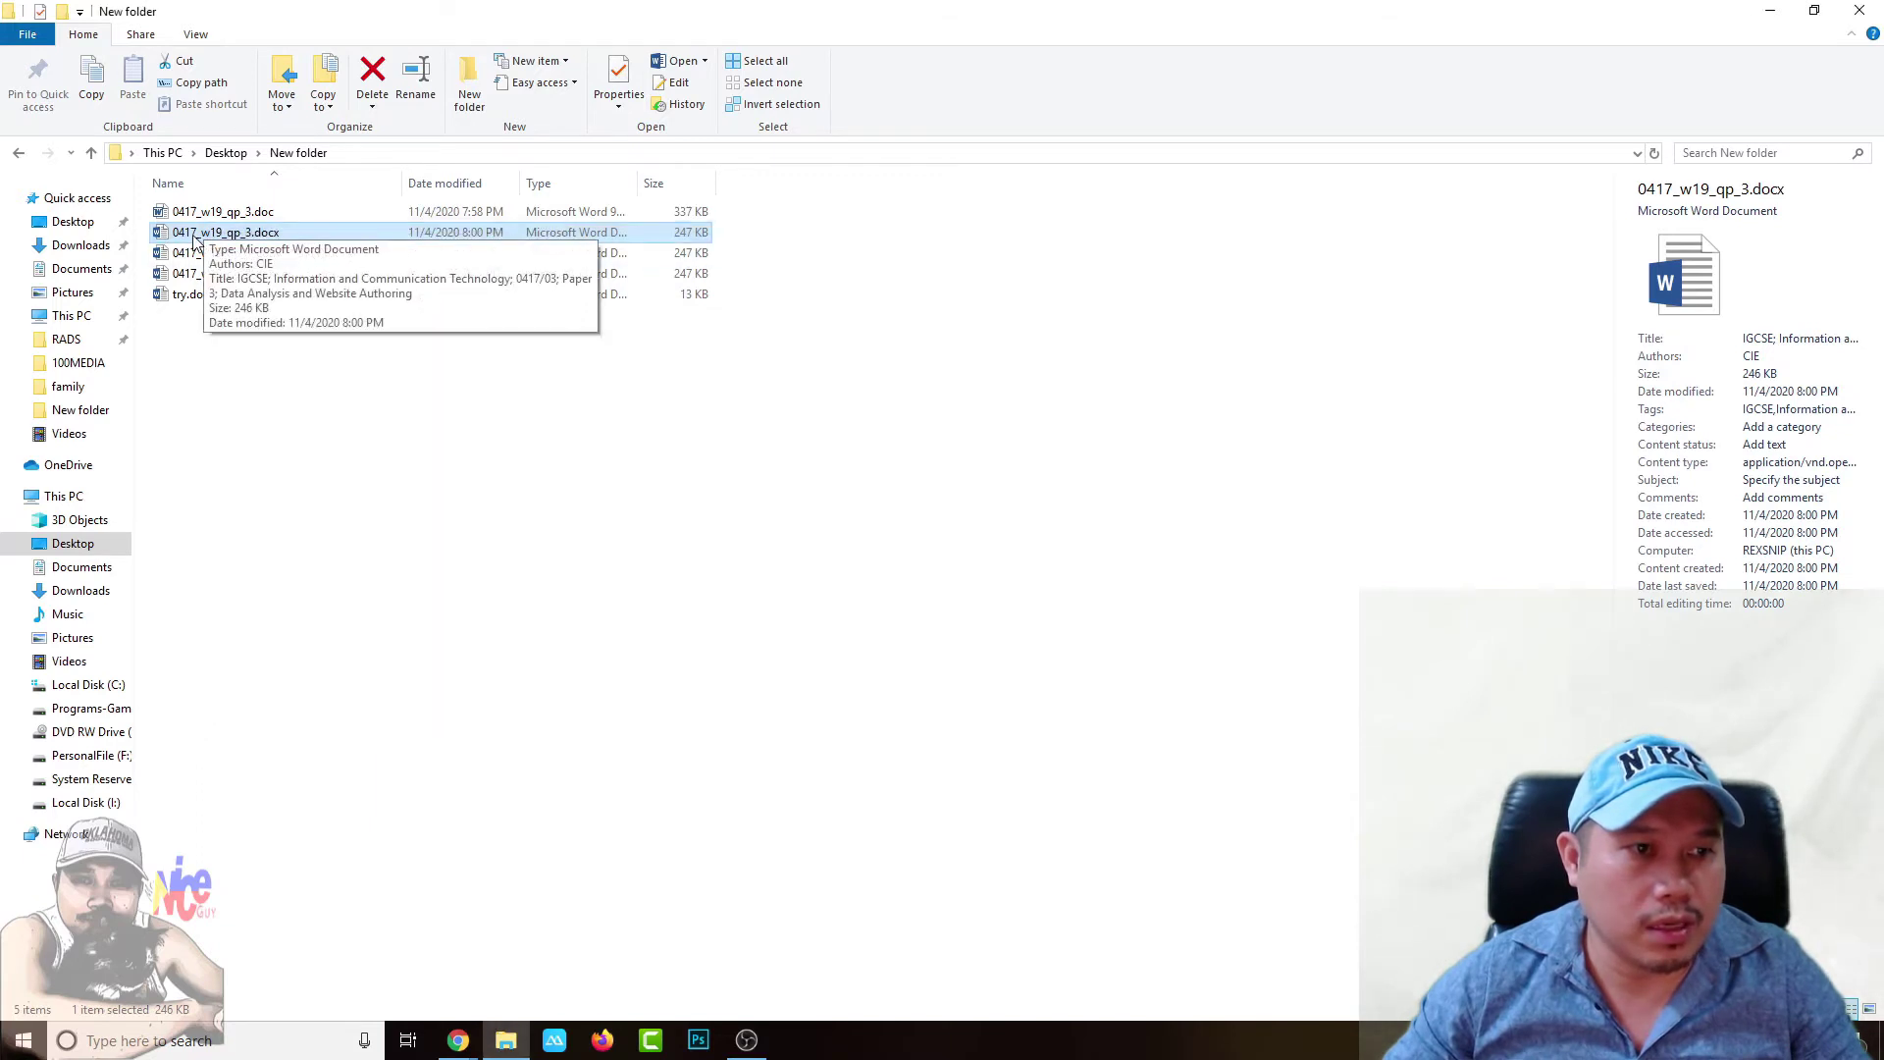
double_click(228, 232)
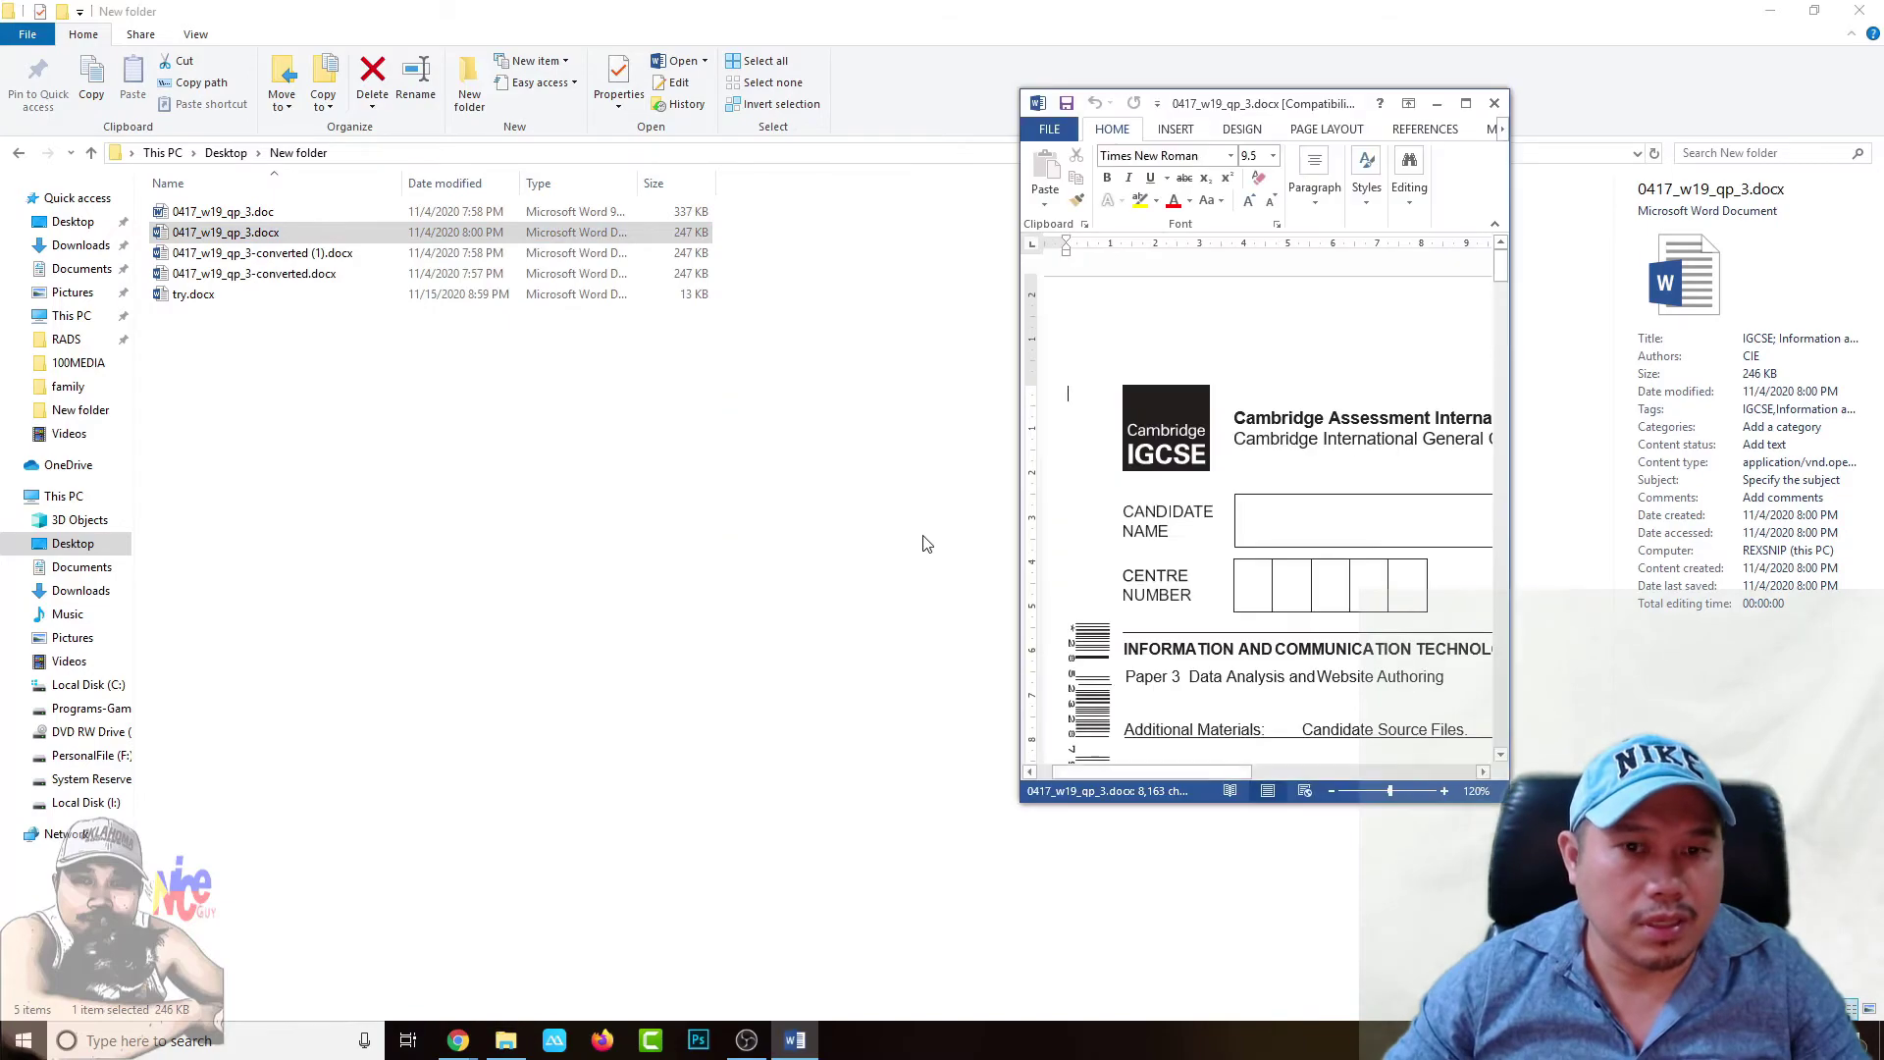
Step: Maximize the Word window, dismiss the activation notice, and minimize Word back to the folder
click(1465, 104)
scroll(977, 443, down, 6)
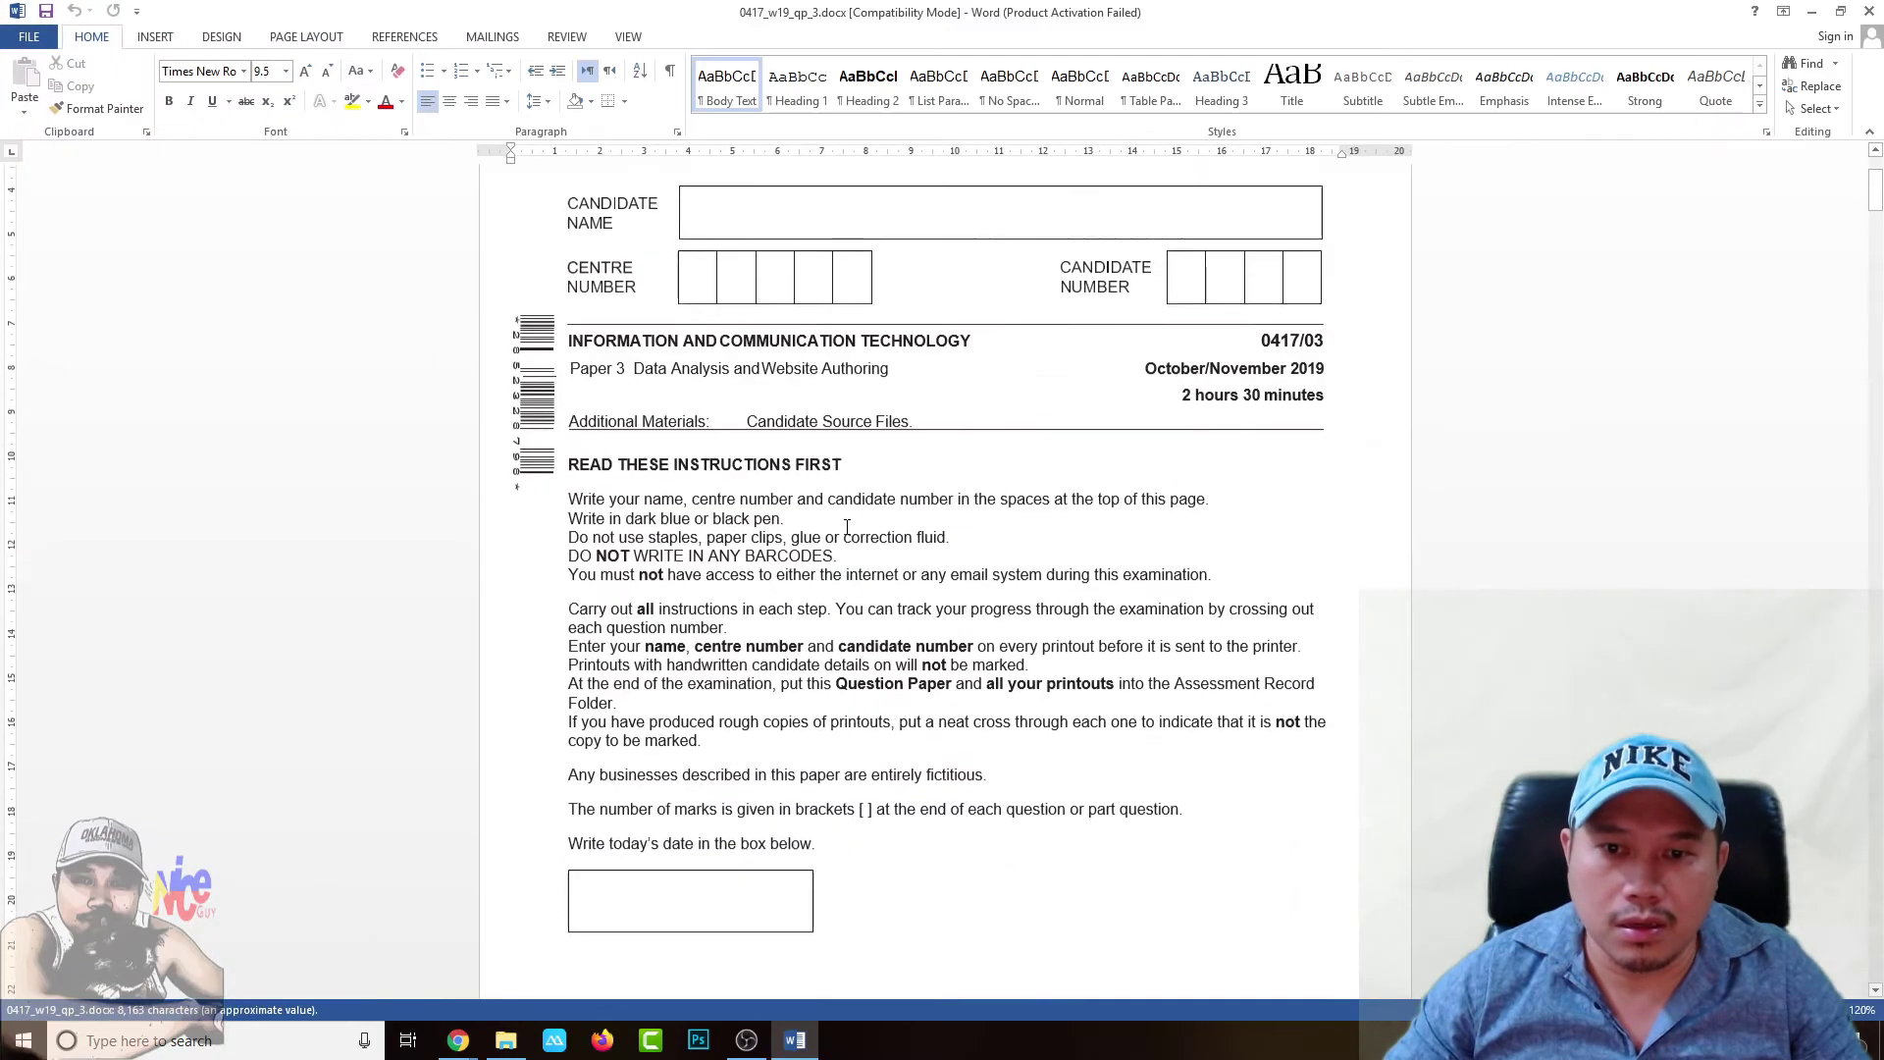
click(1169, 300)
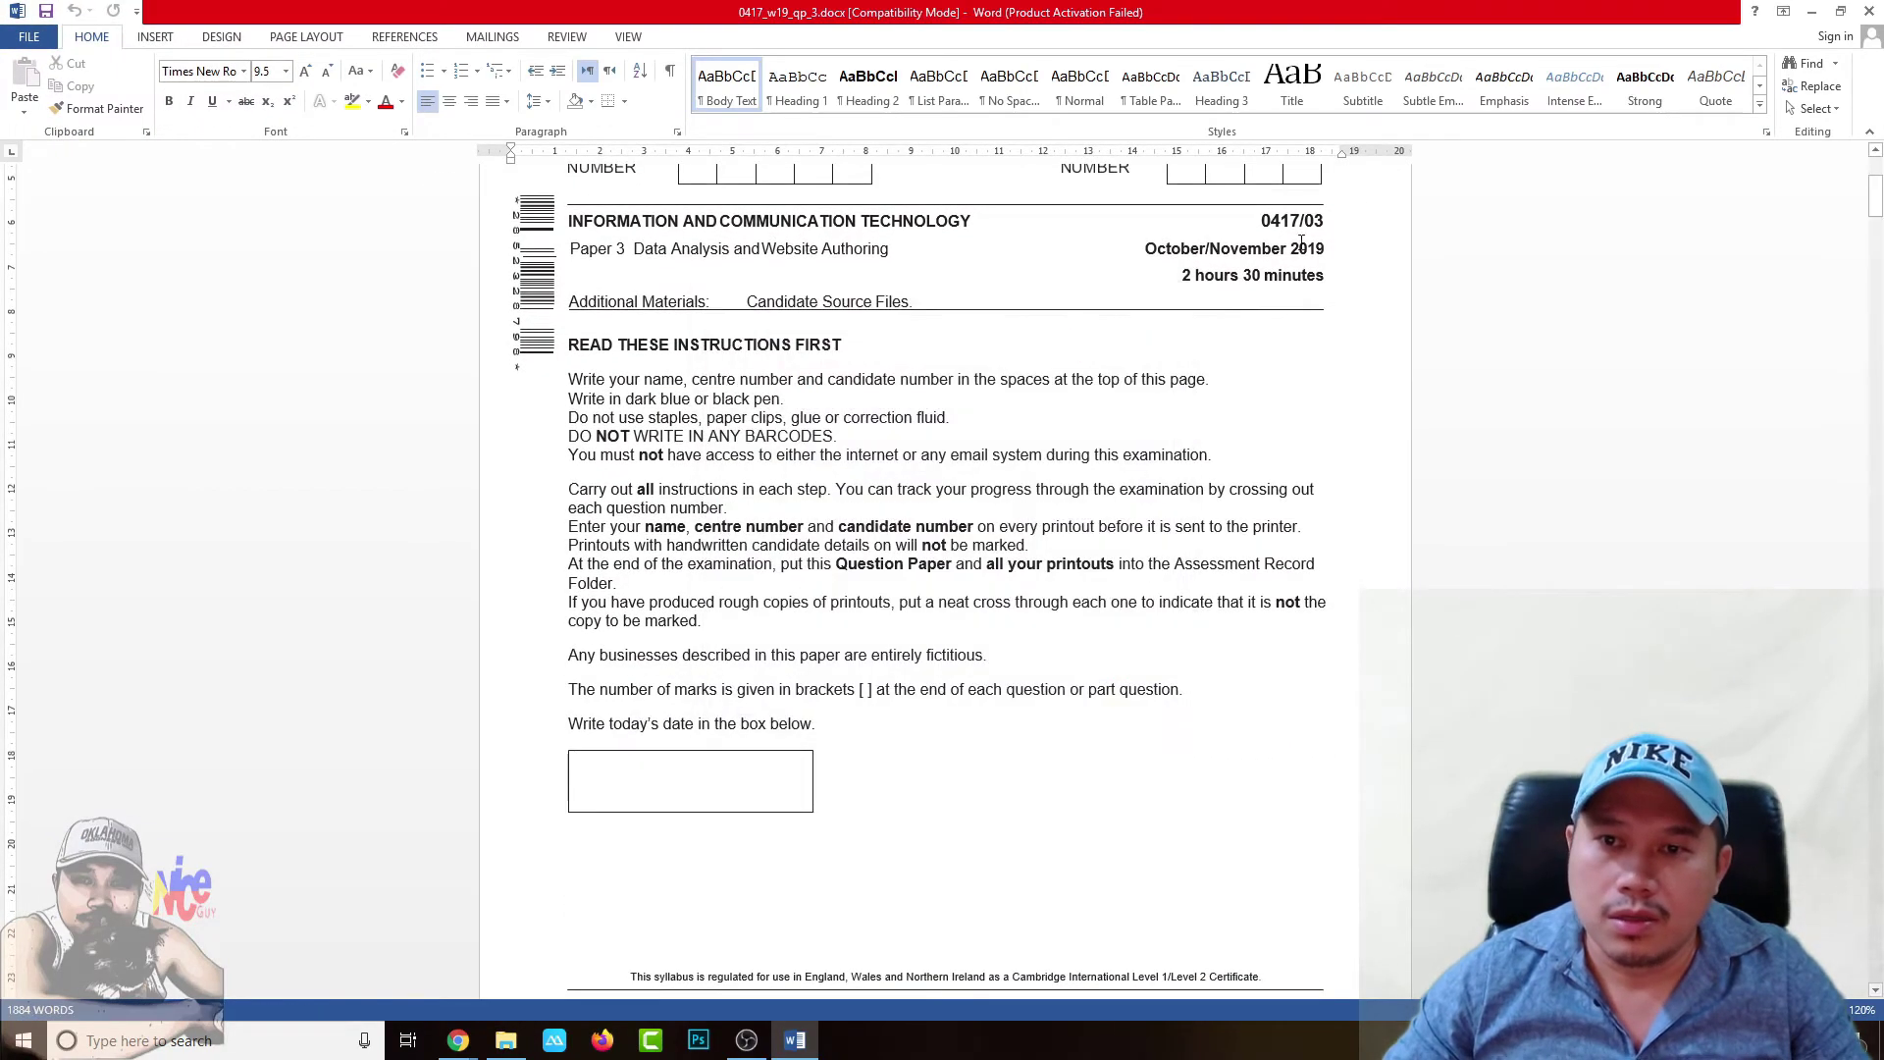
click(1783, 12)
click(1813, 11)
click(1812, 11)
click(388, 431)
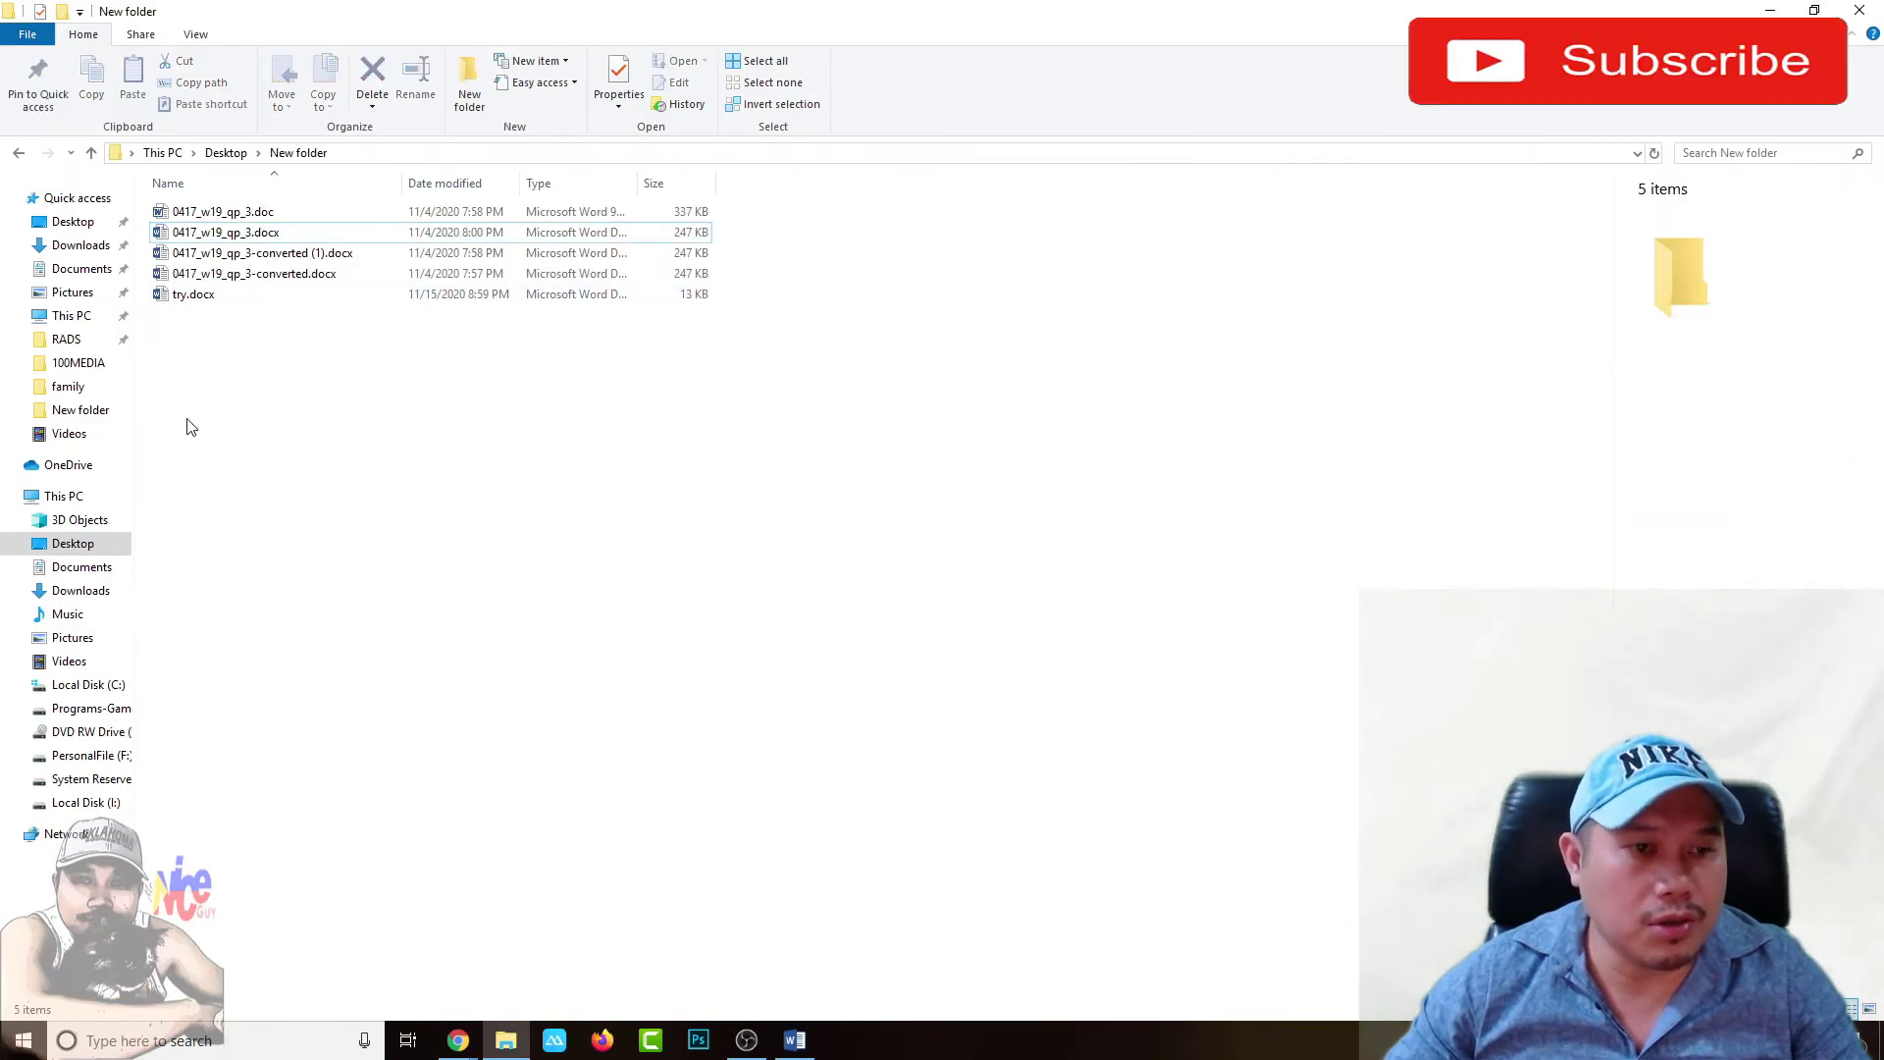
Step: Check the Properties of 0417_w19_qp_3-converted.docx, then return to the open Word document
right_click(233, 275)
click(277, 804)
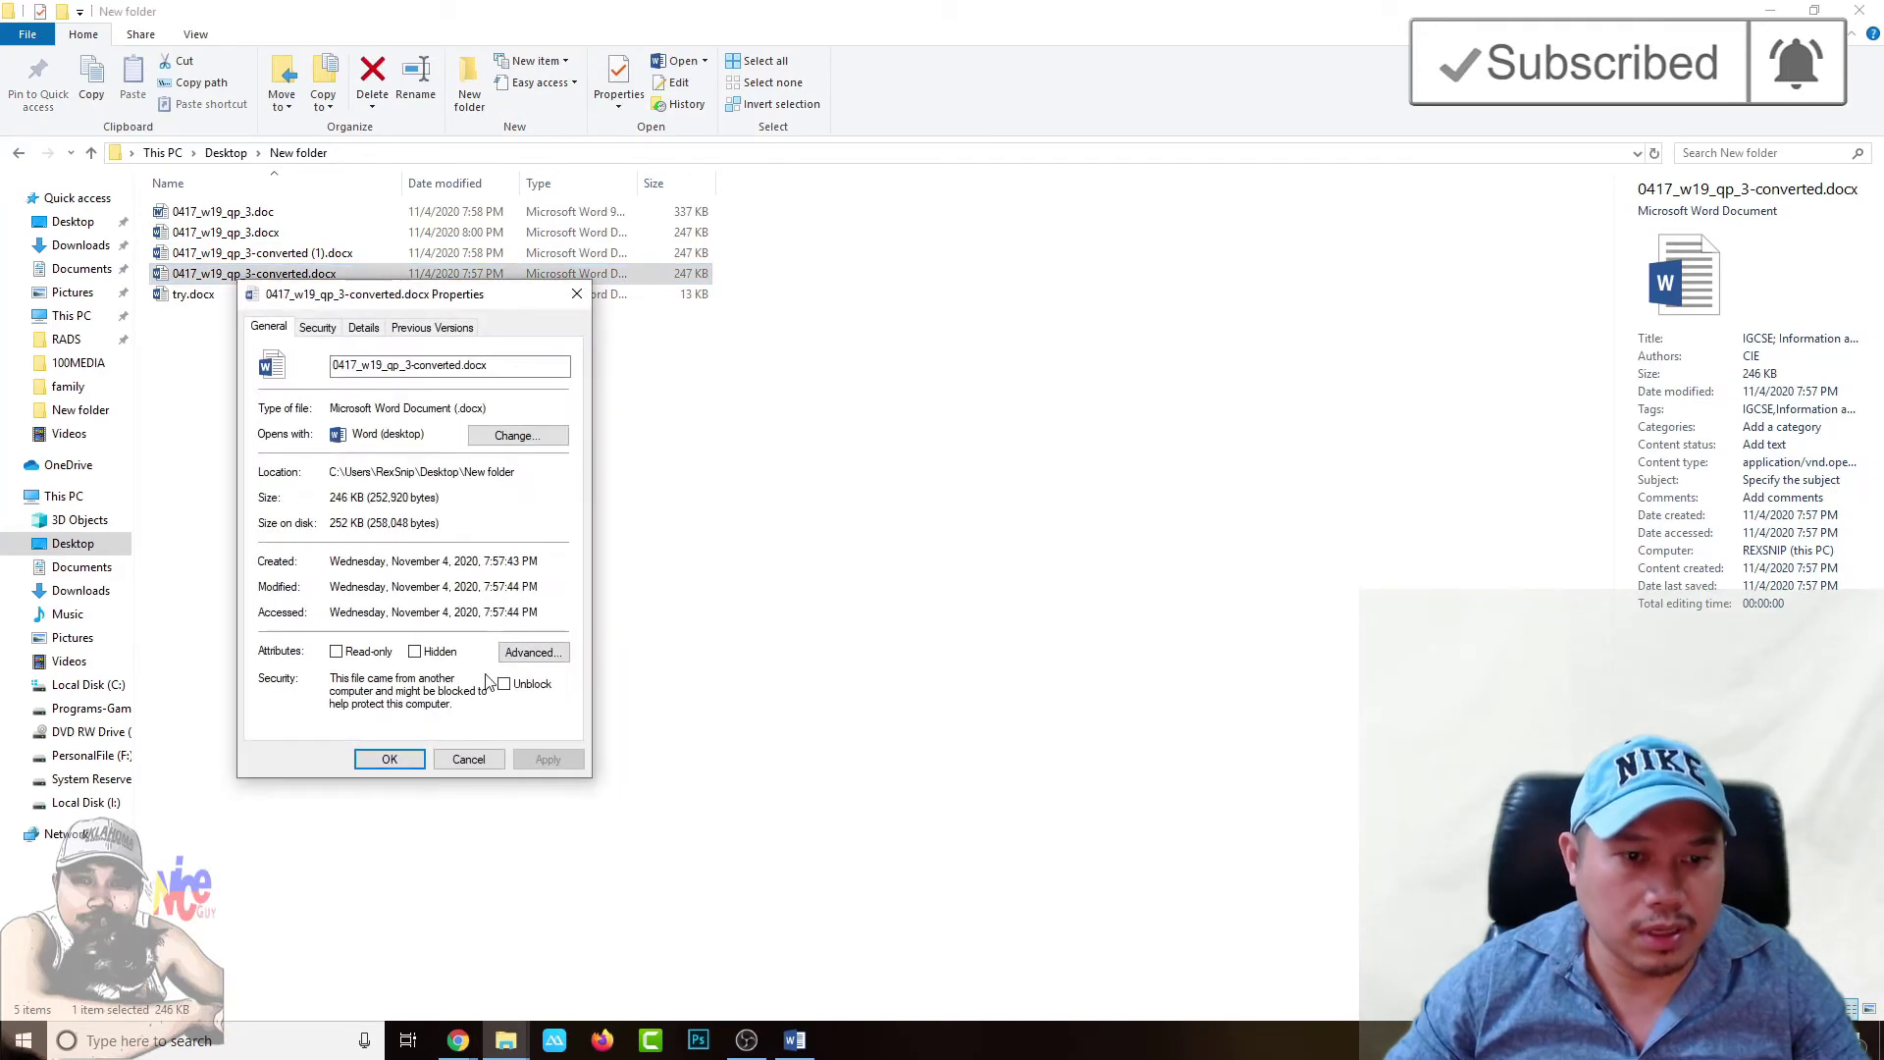
click(577, 296)
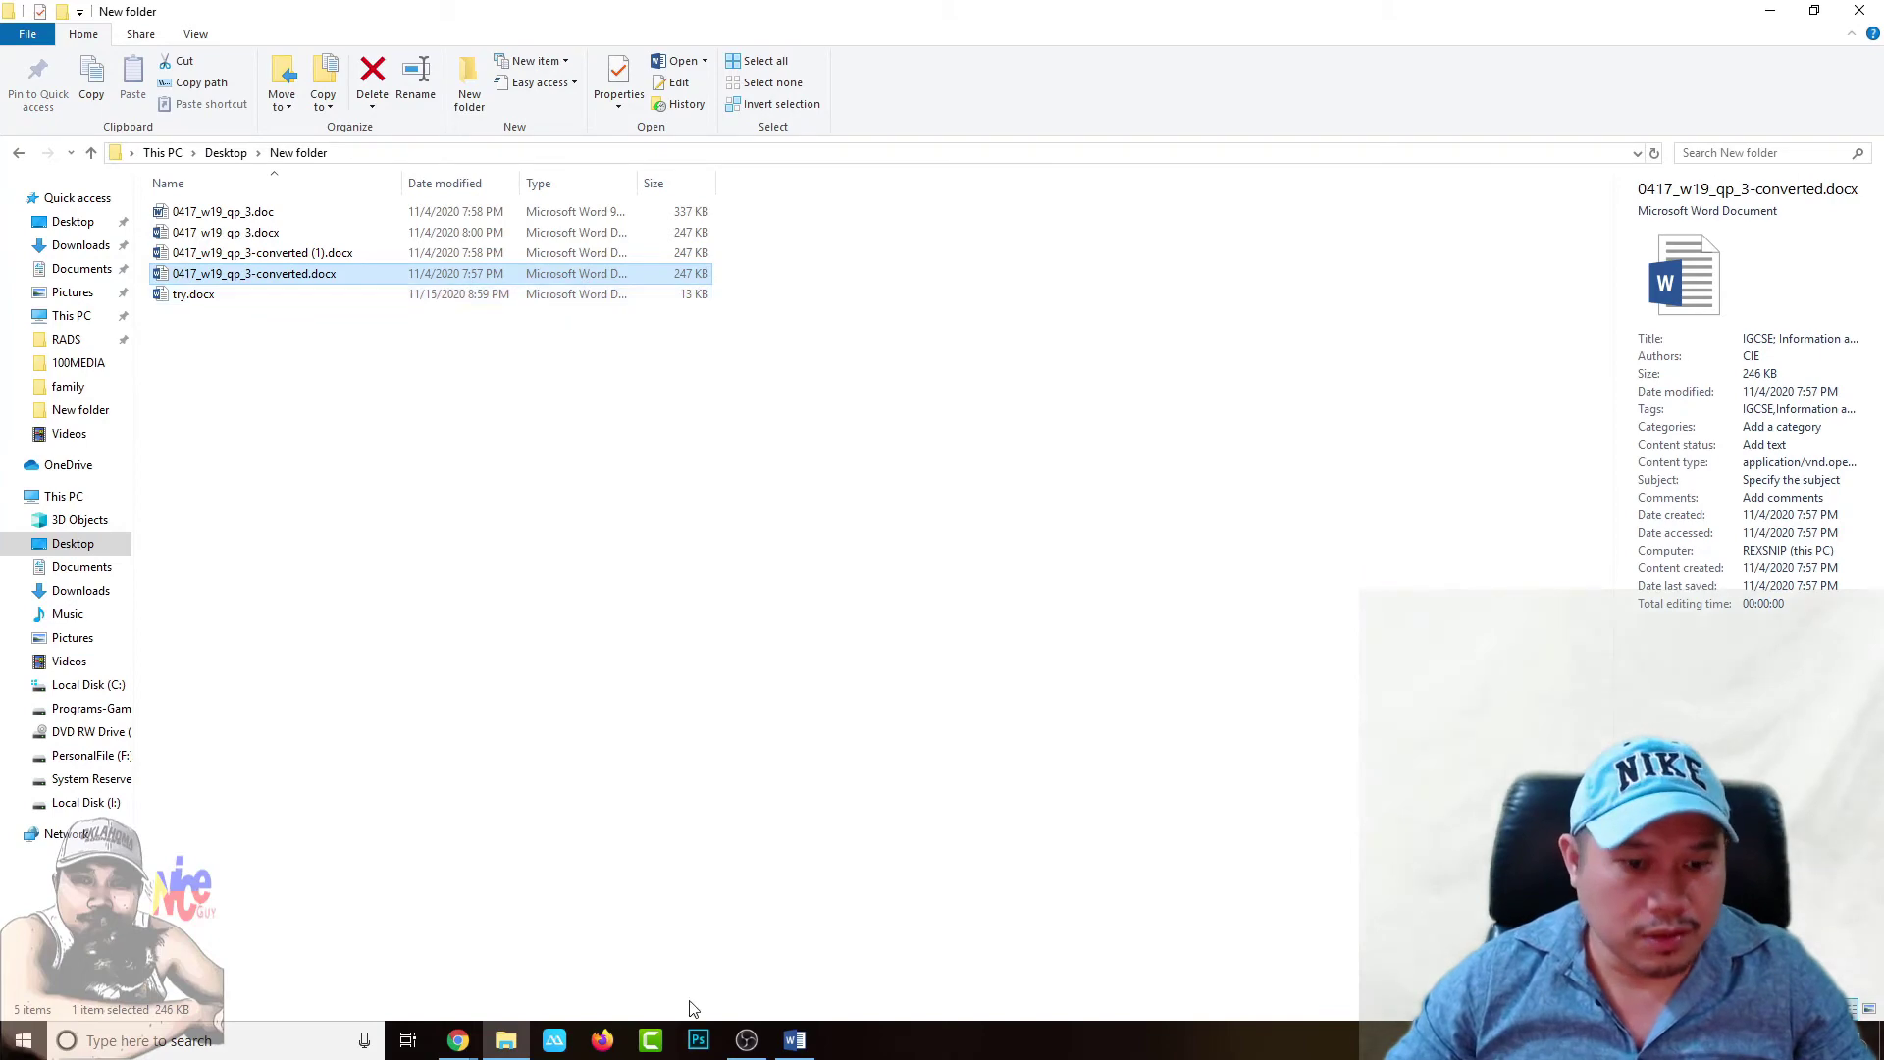
click(797, 1041)
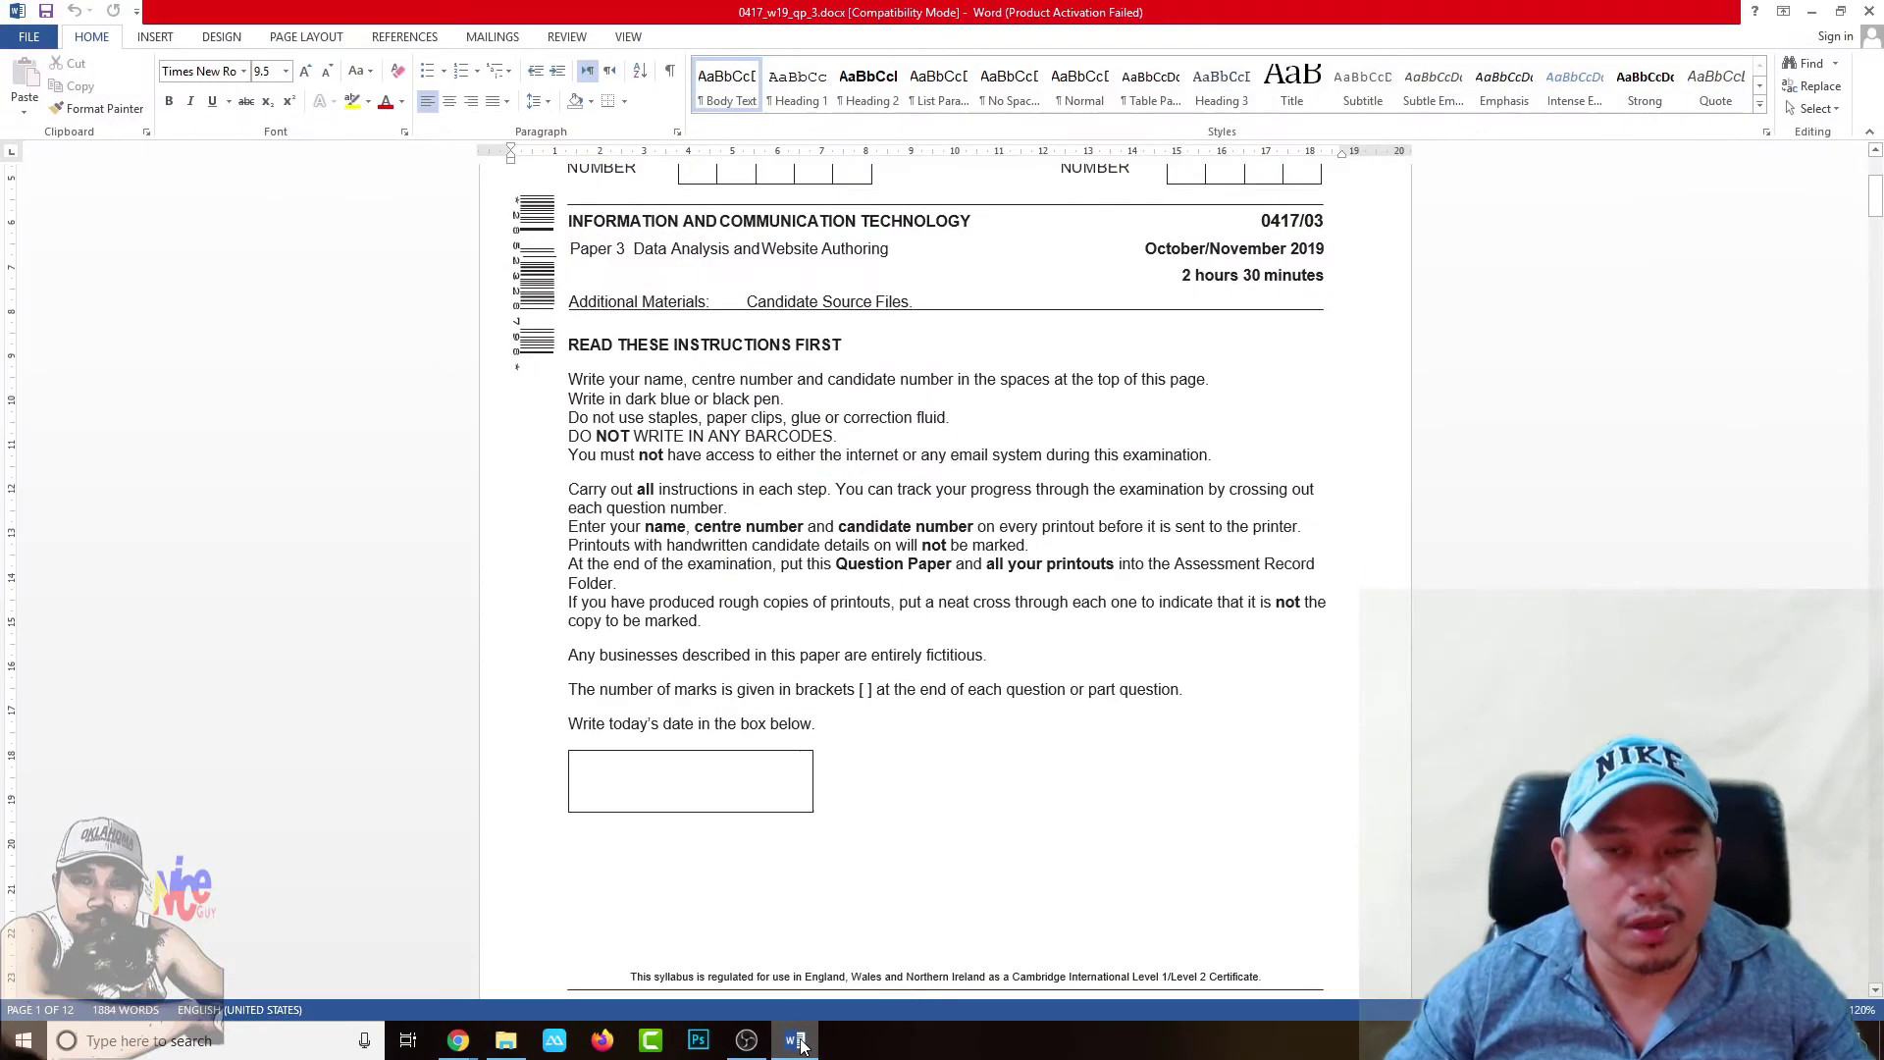
Step: Go from File > Options to the Trust Center page and open Trust Center Settings
click(30, 36)
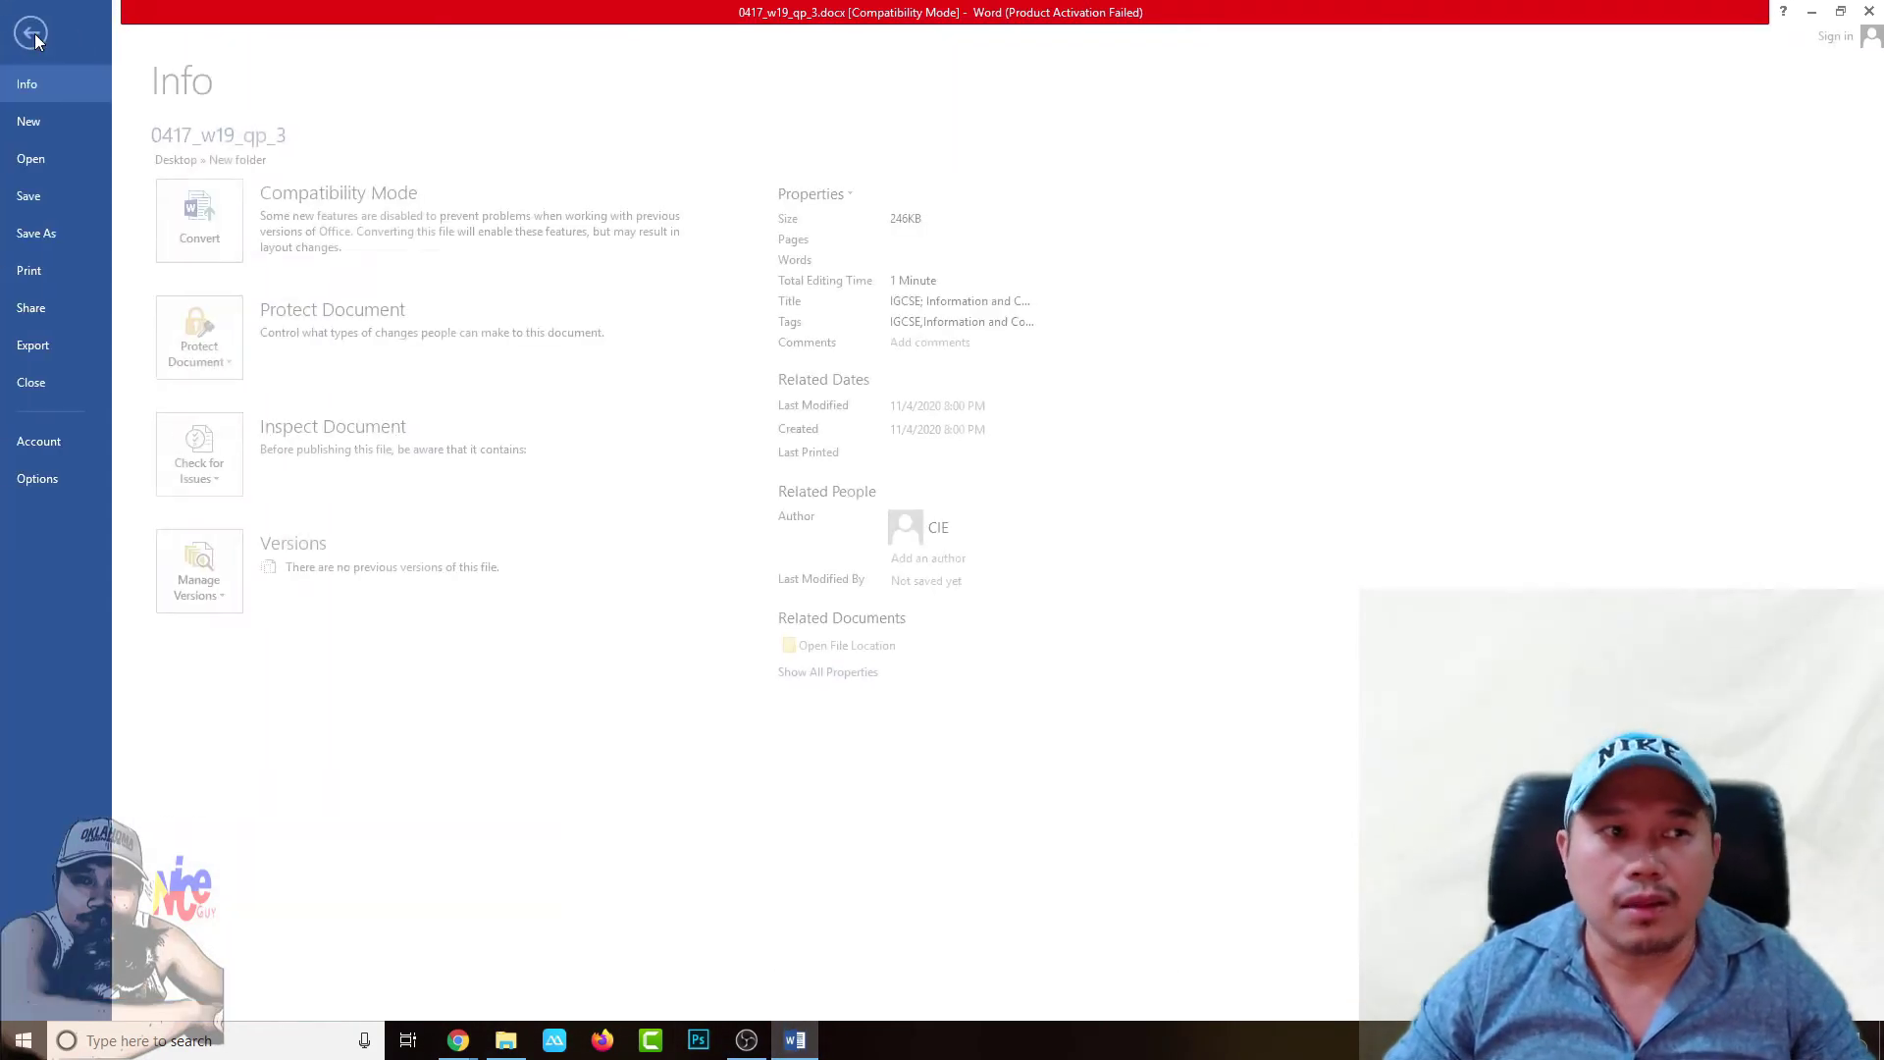
click(46, 479)
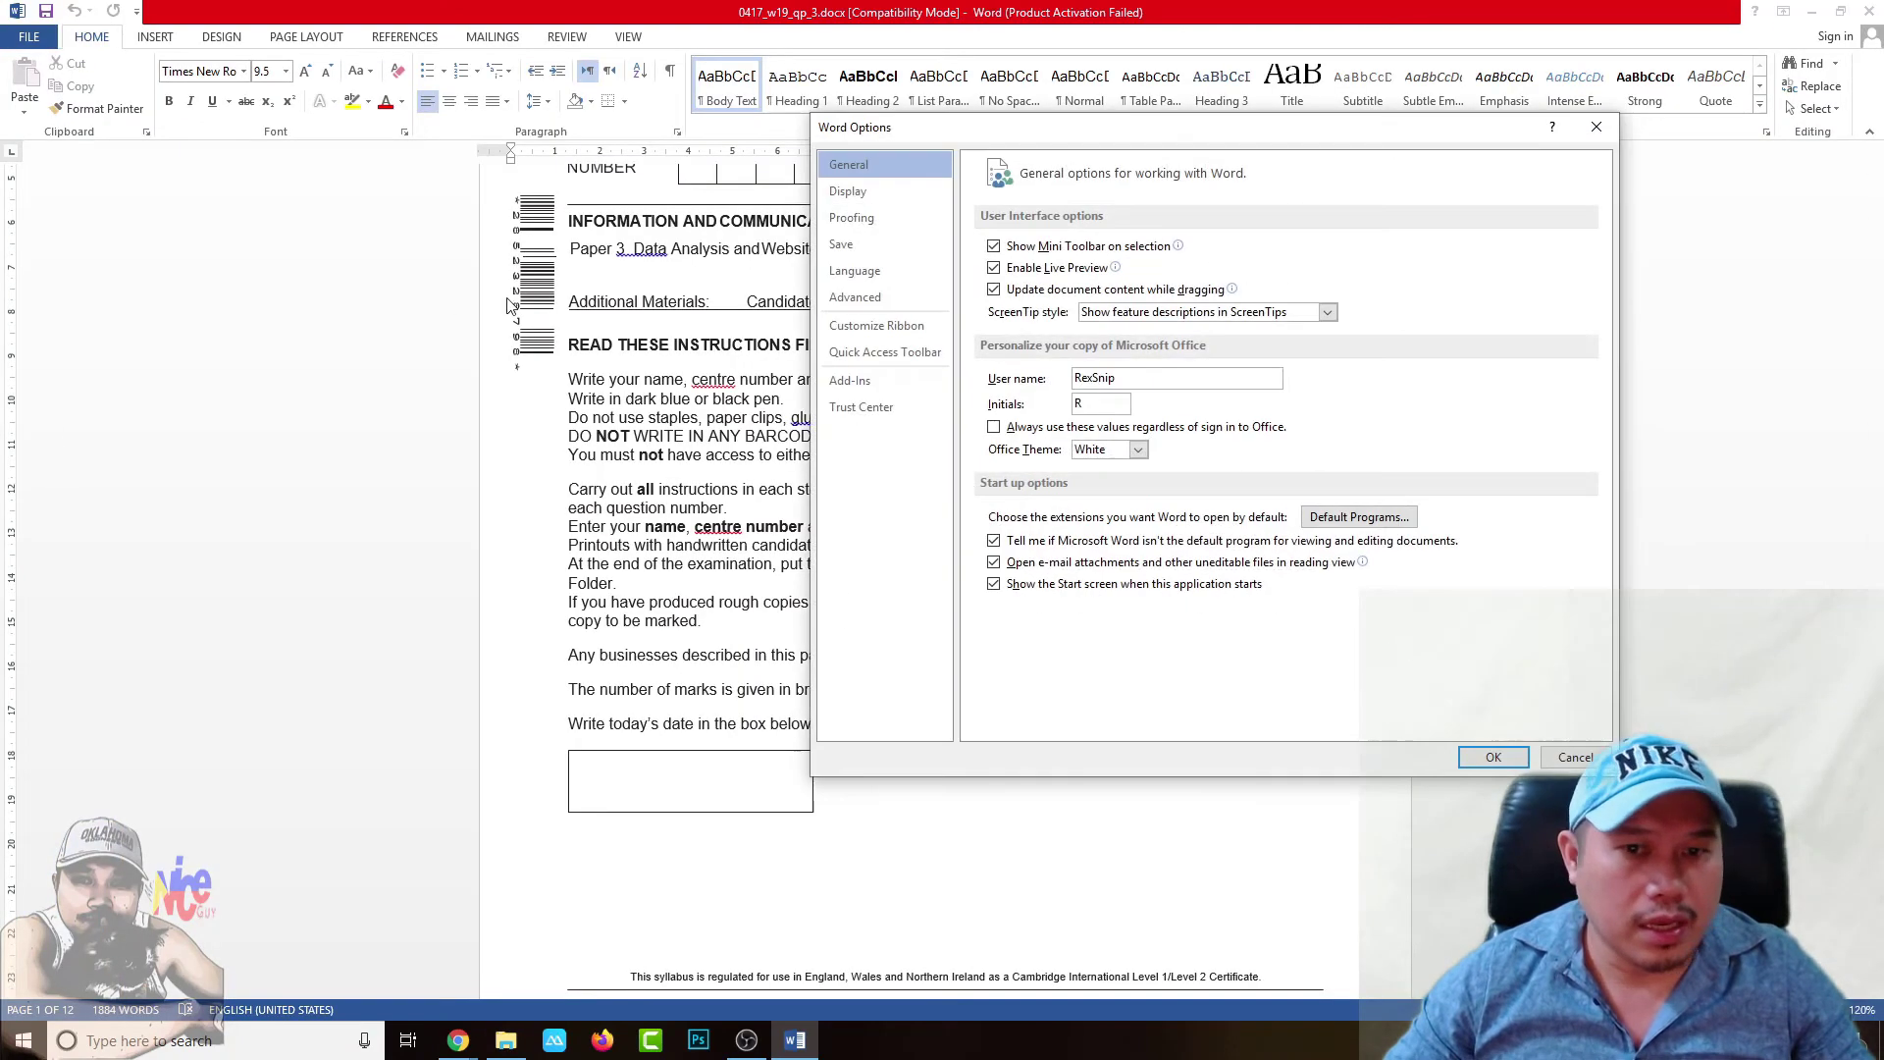
drag(922, 130, 524, 137)
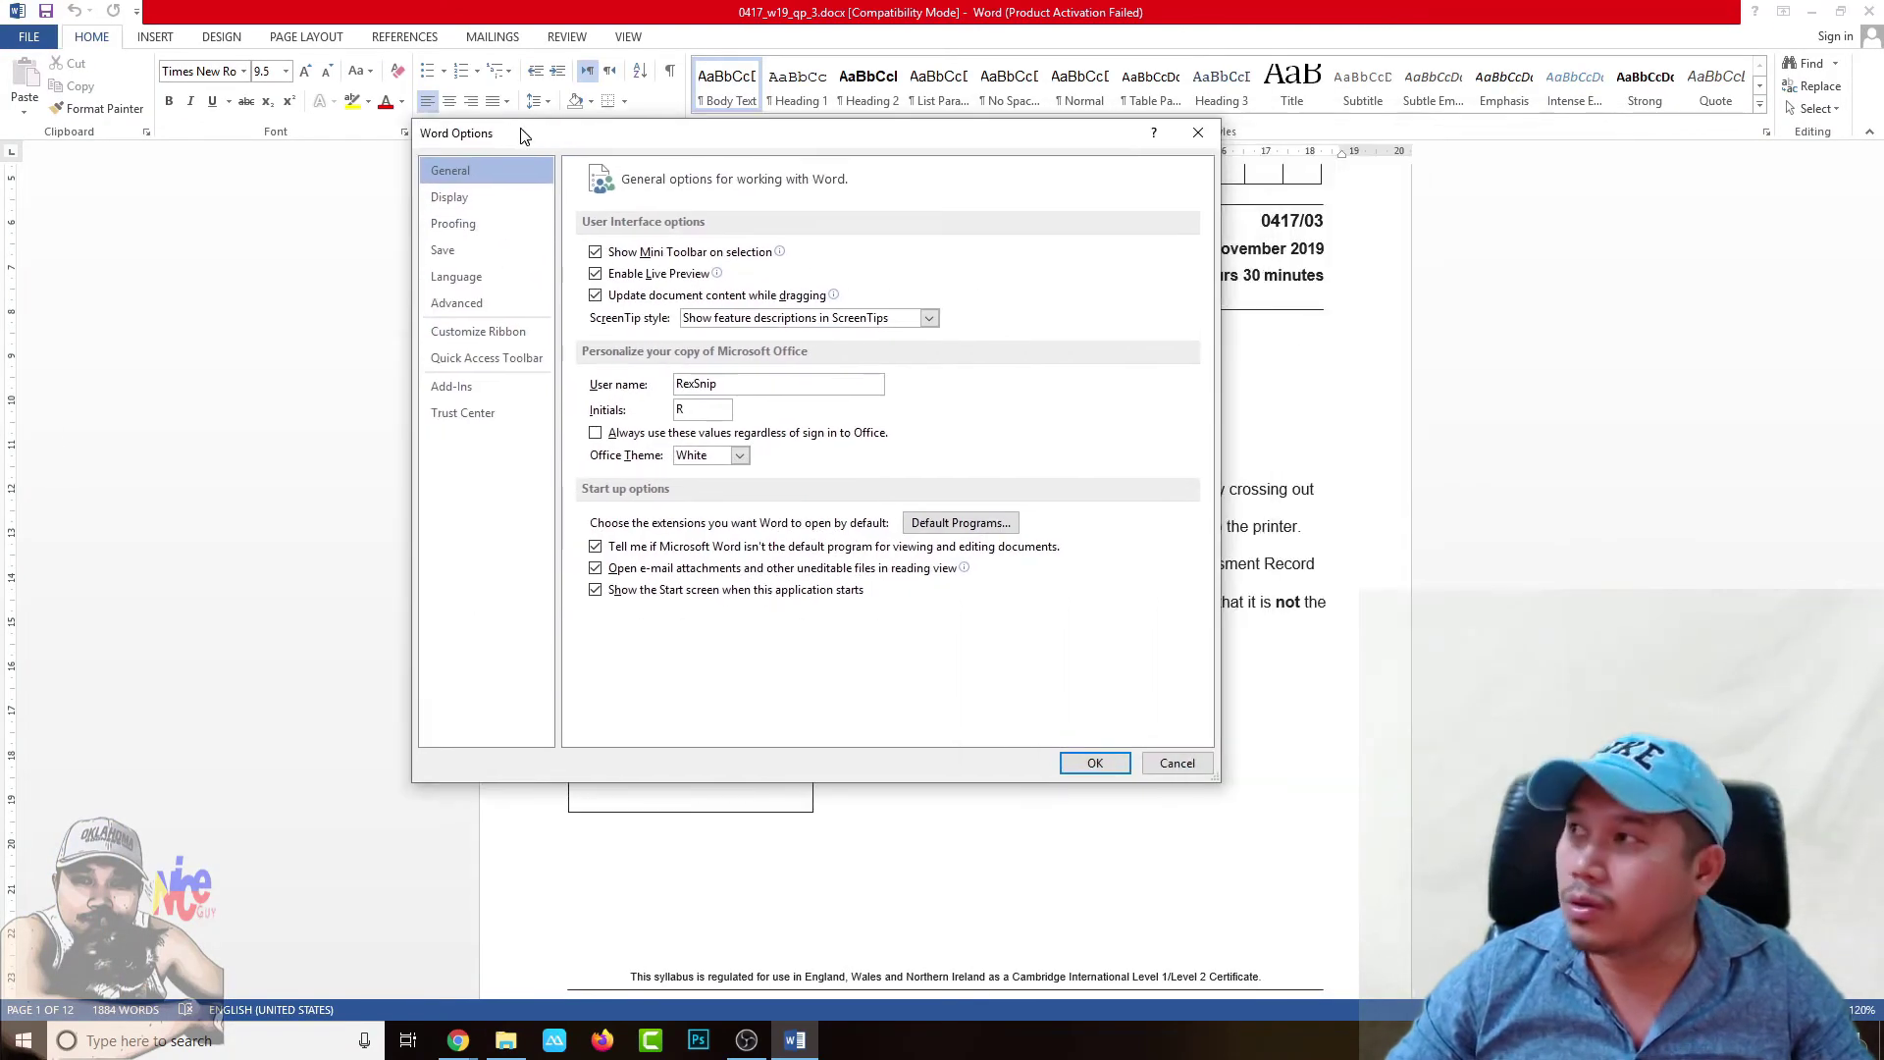
click(470, 416)
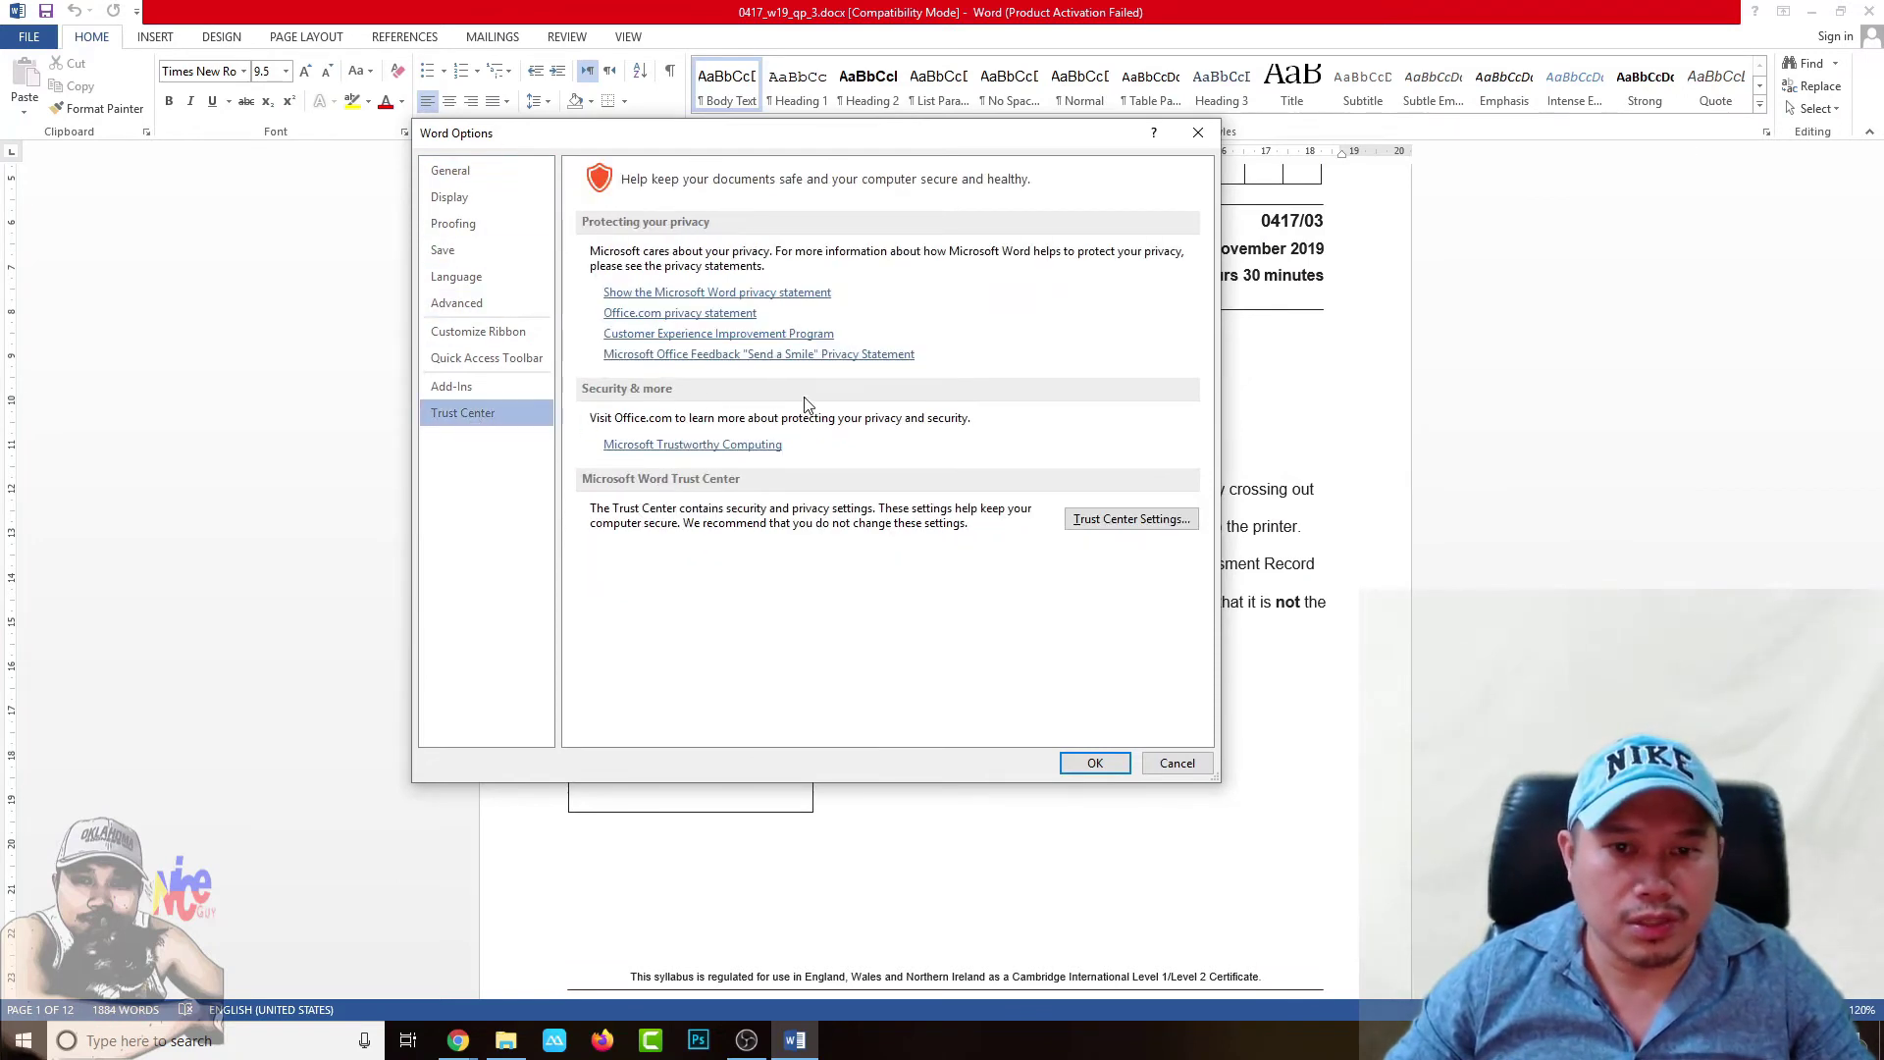
click(1116, 519)
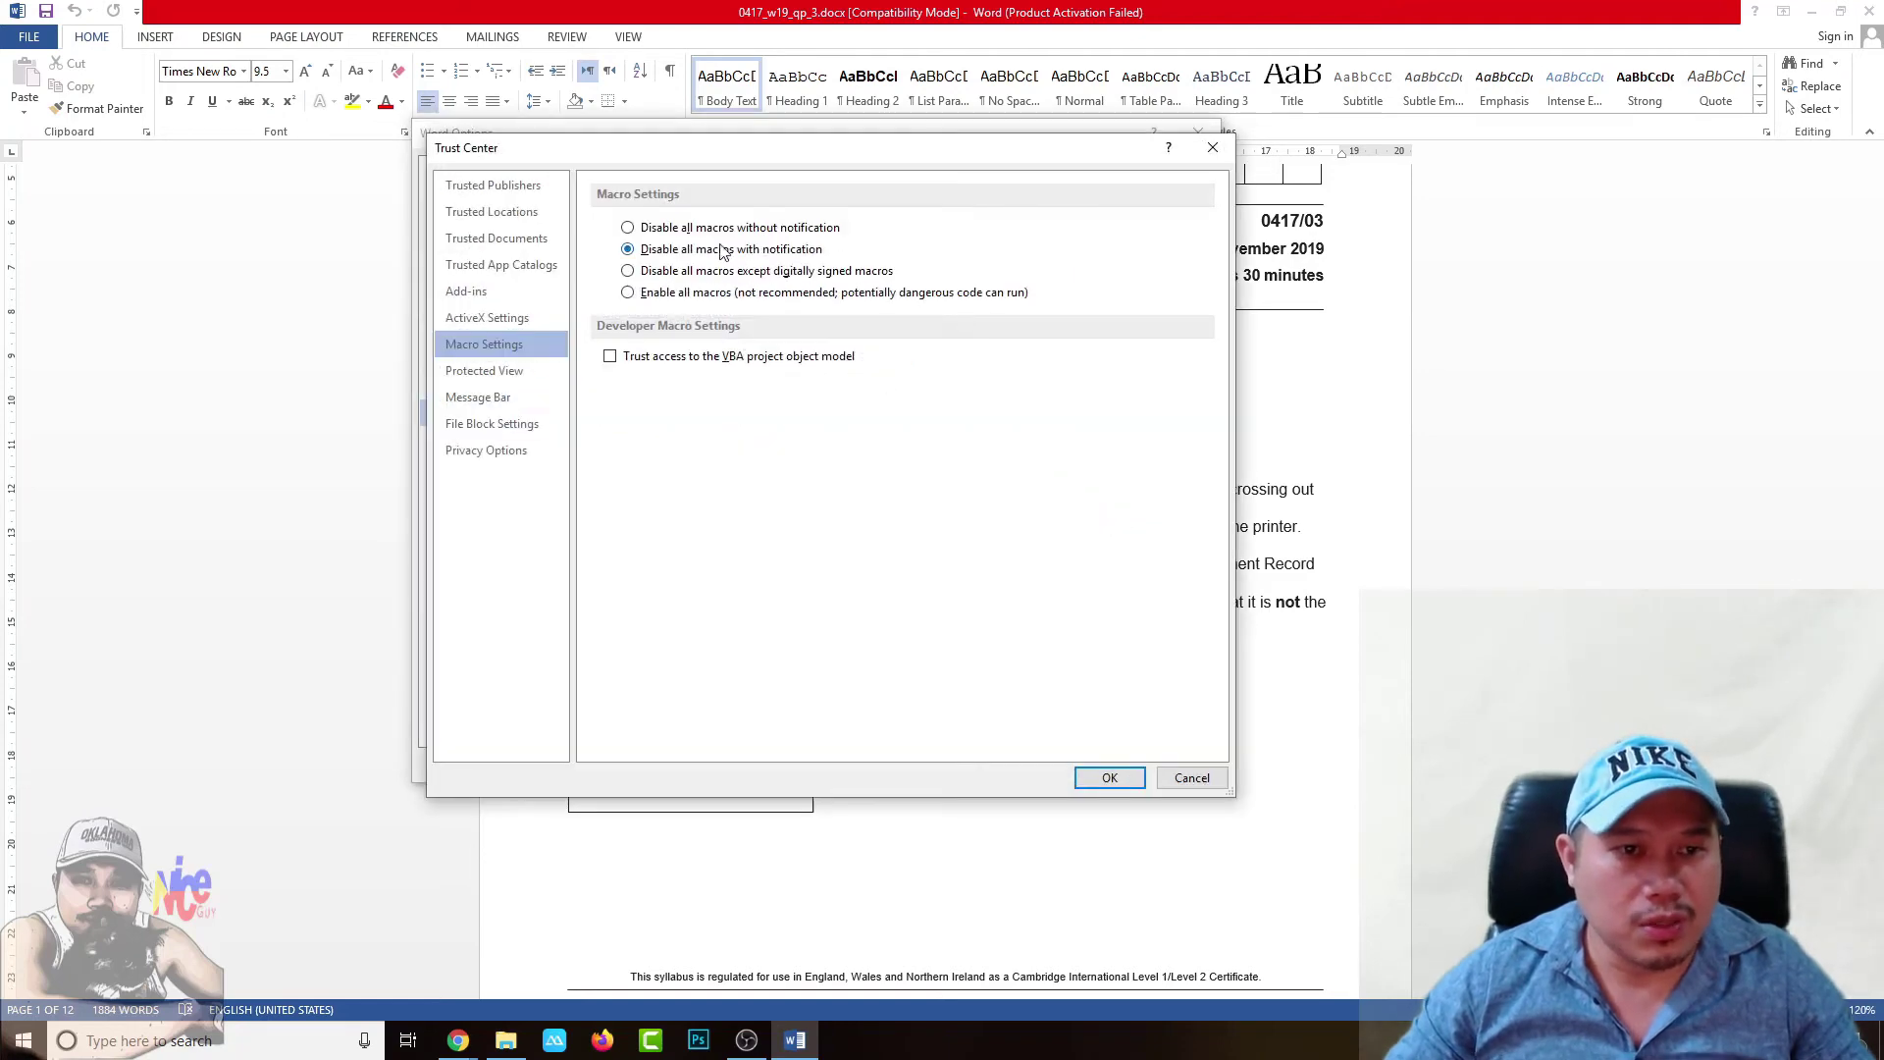
Step: Uncheck Protected View for Internet files, unsafe locations and Outlook attachments, then confirm both dialogs
click(481, 373)
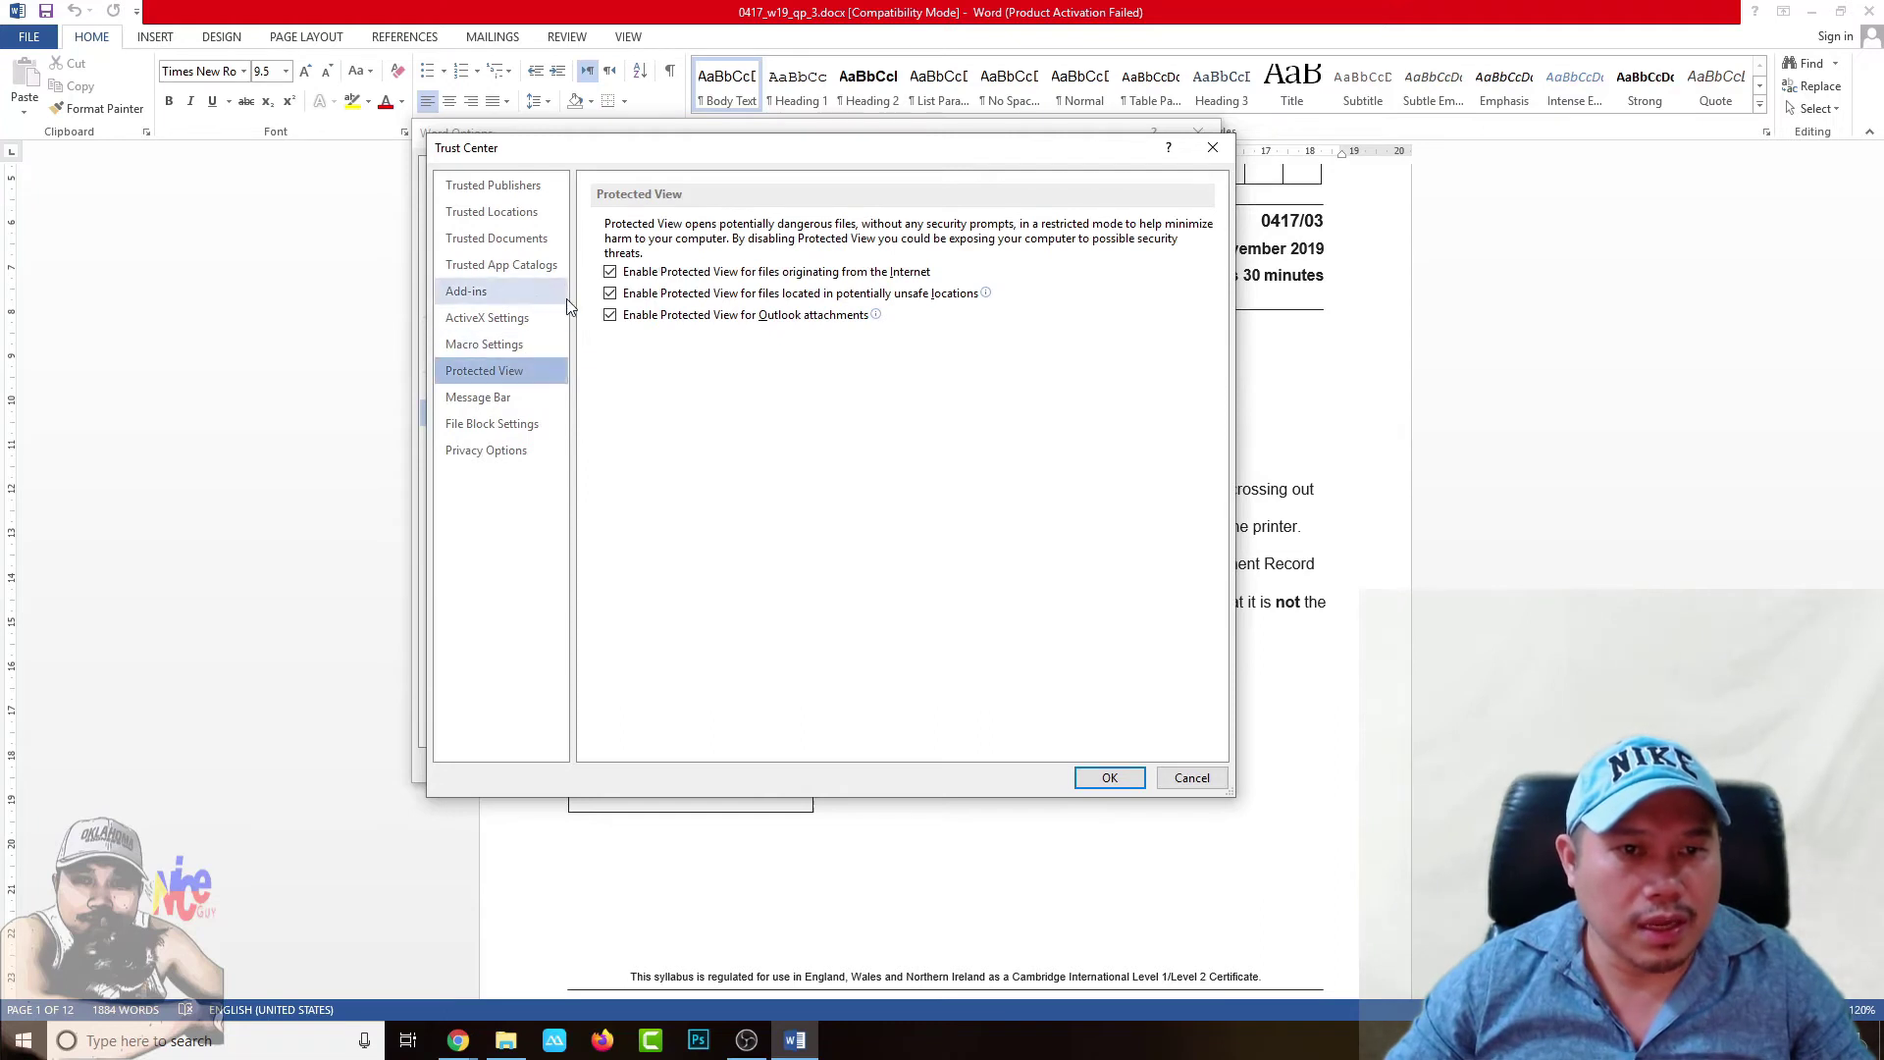
click(609, 274)
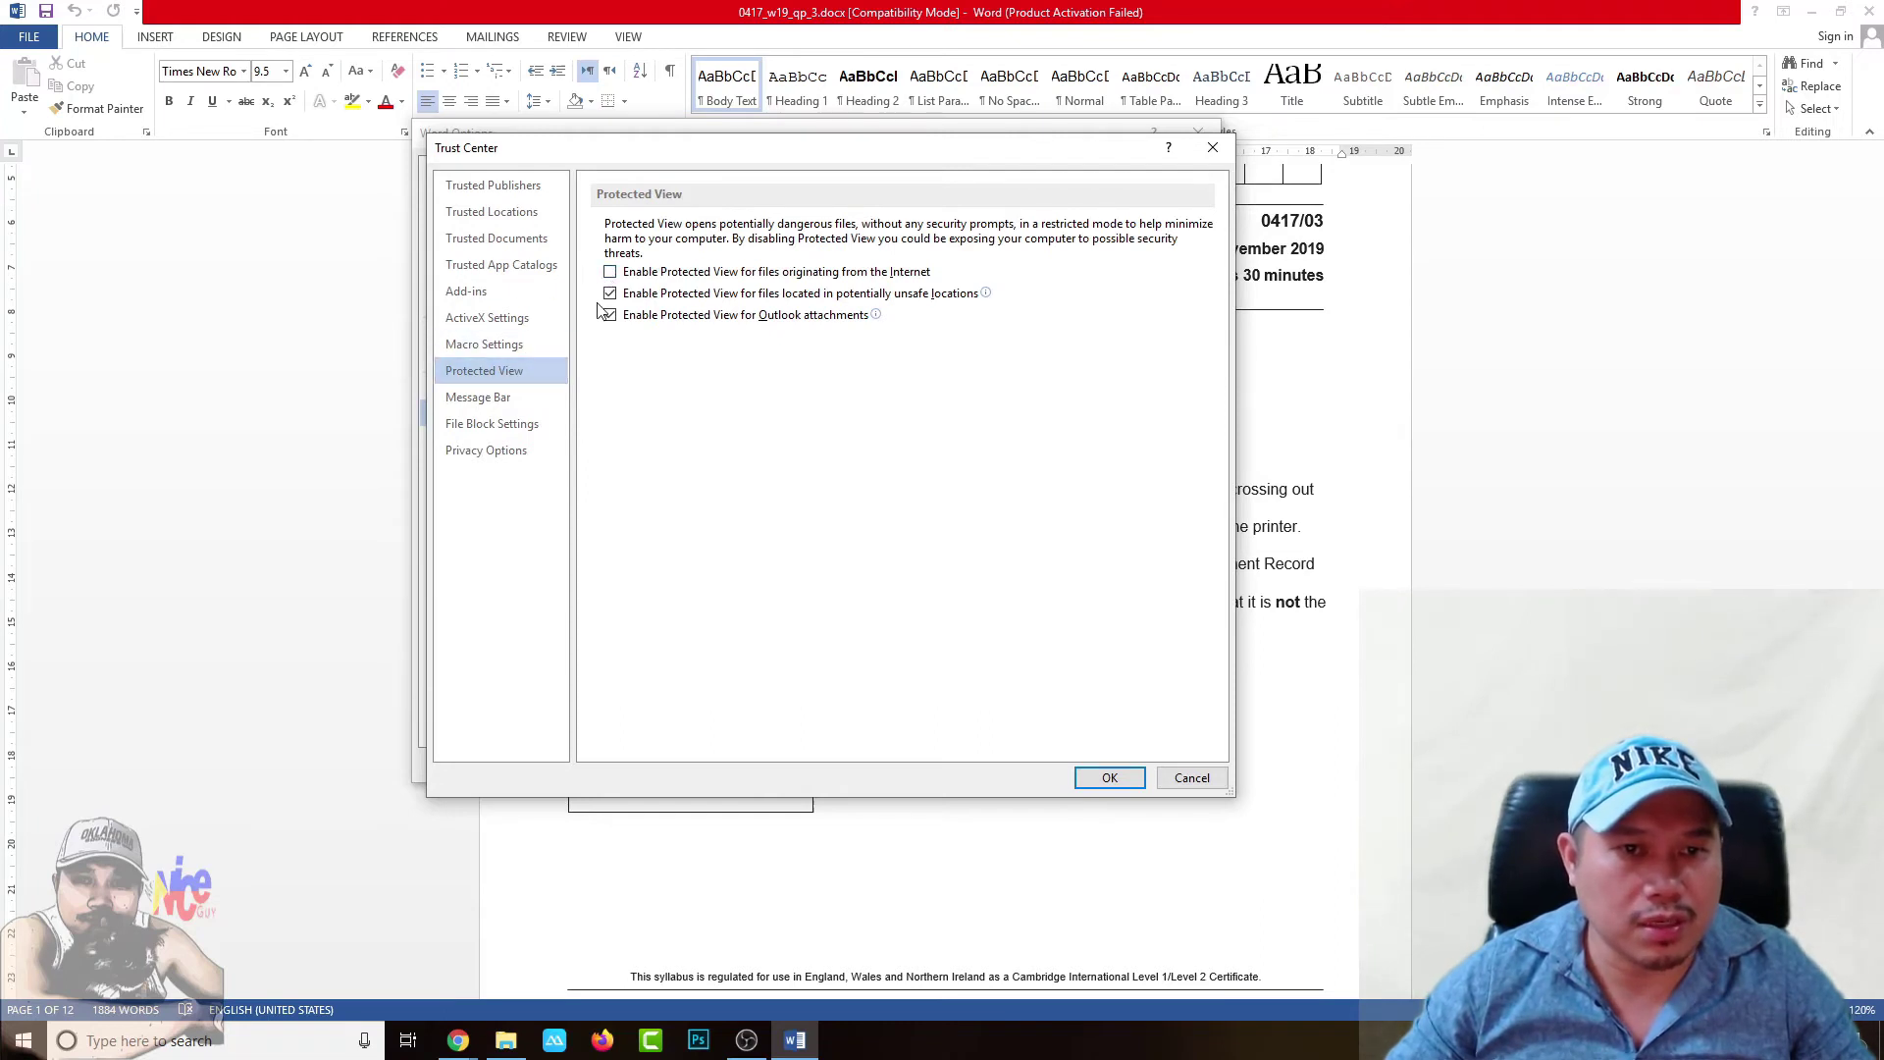
click(609, 295)
click(610, 315)
click(609, 316)
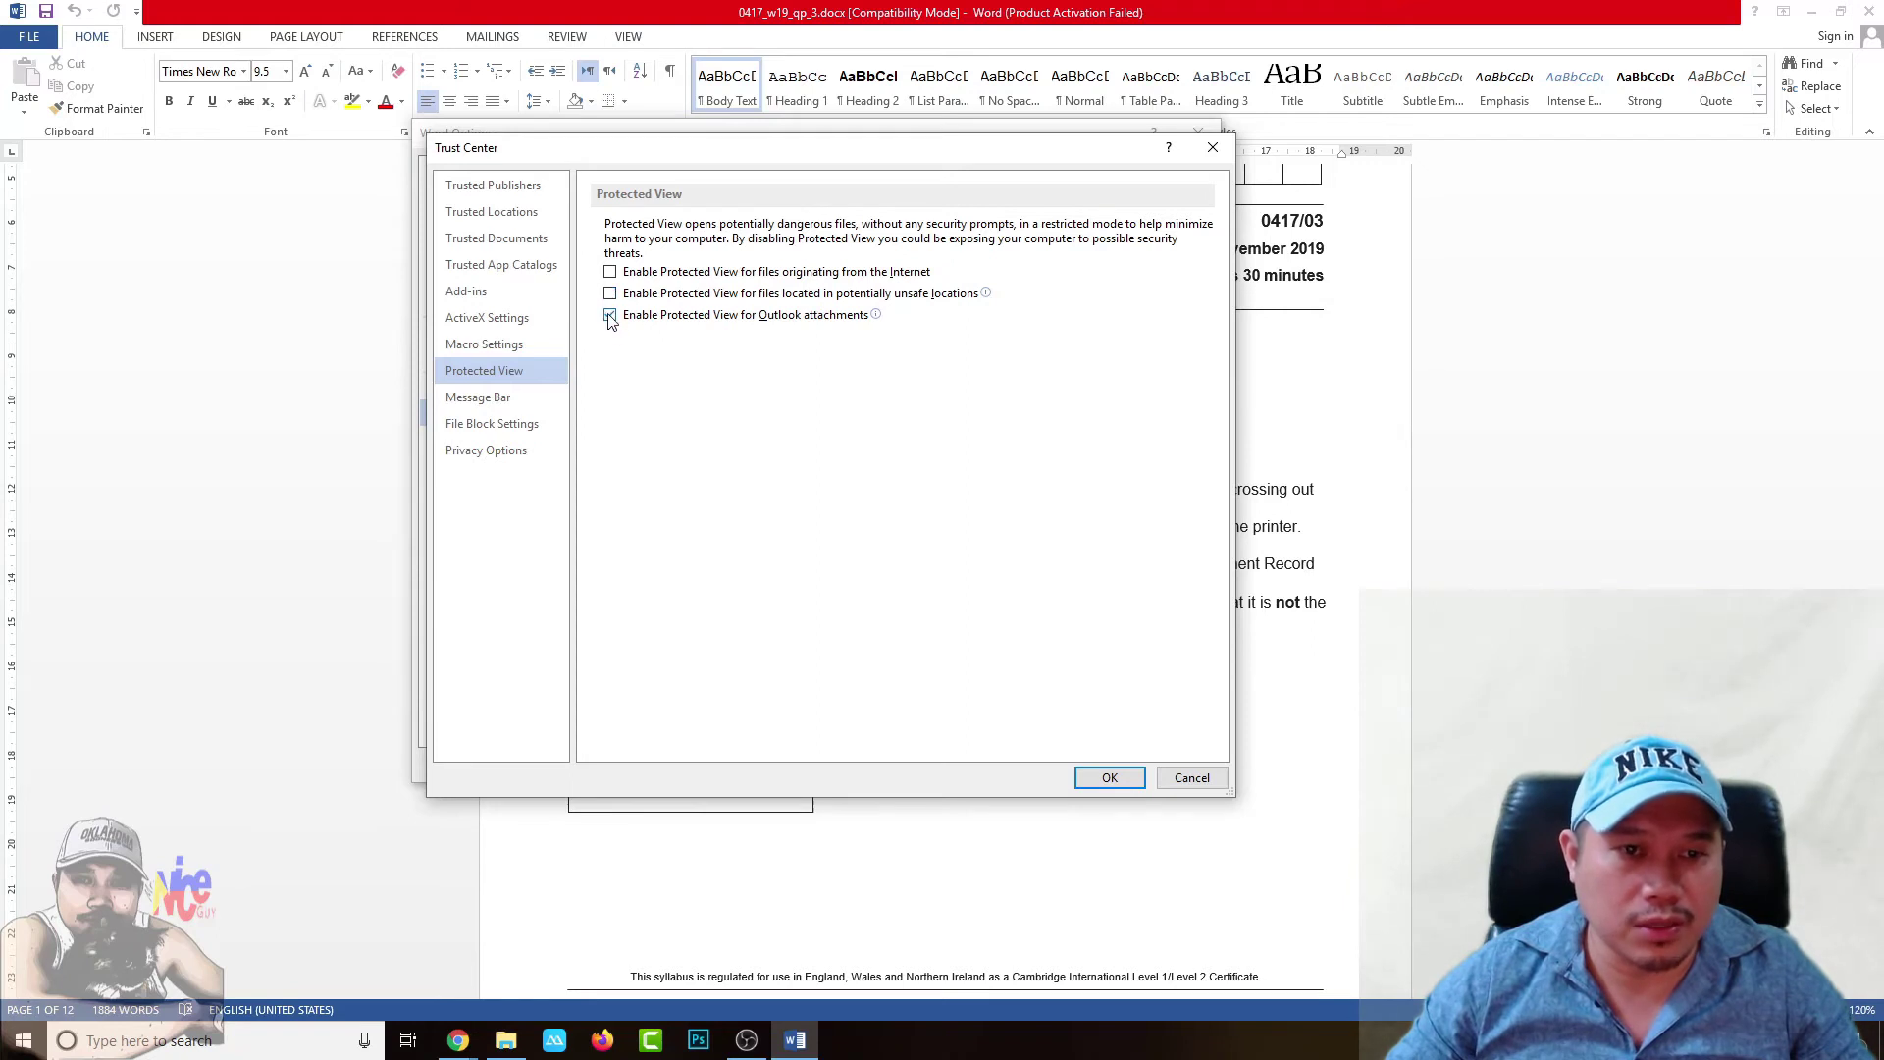
click(609, 316)
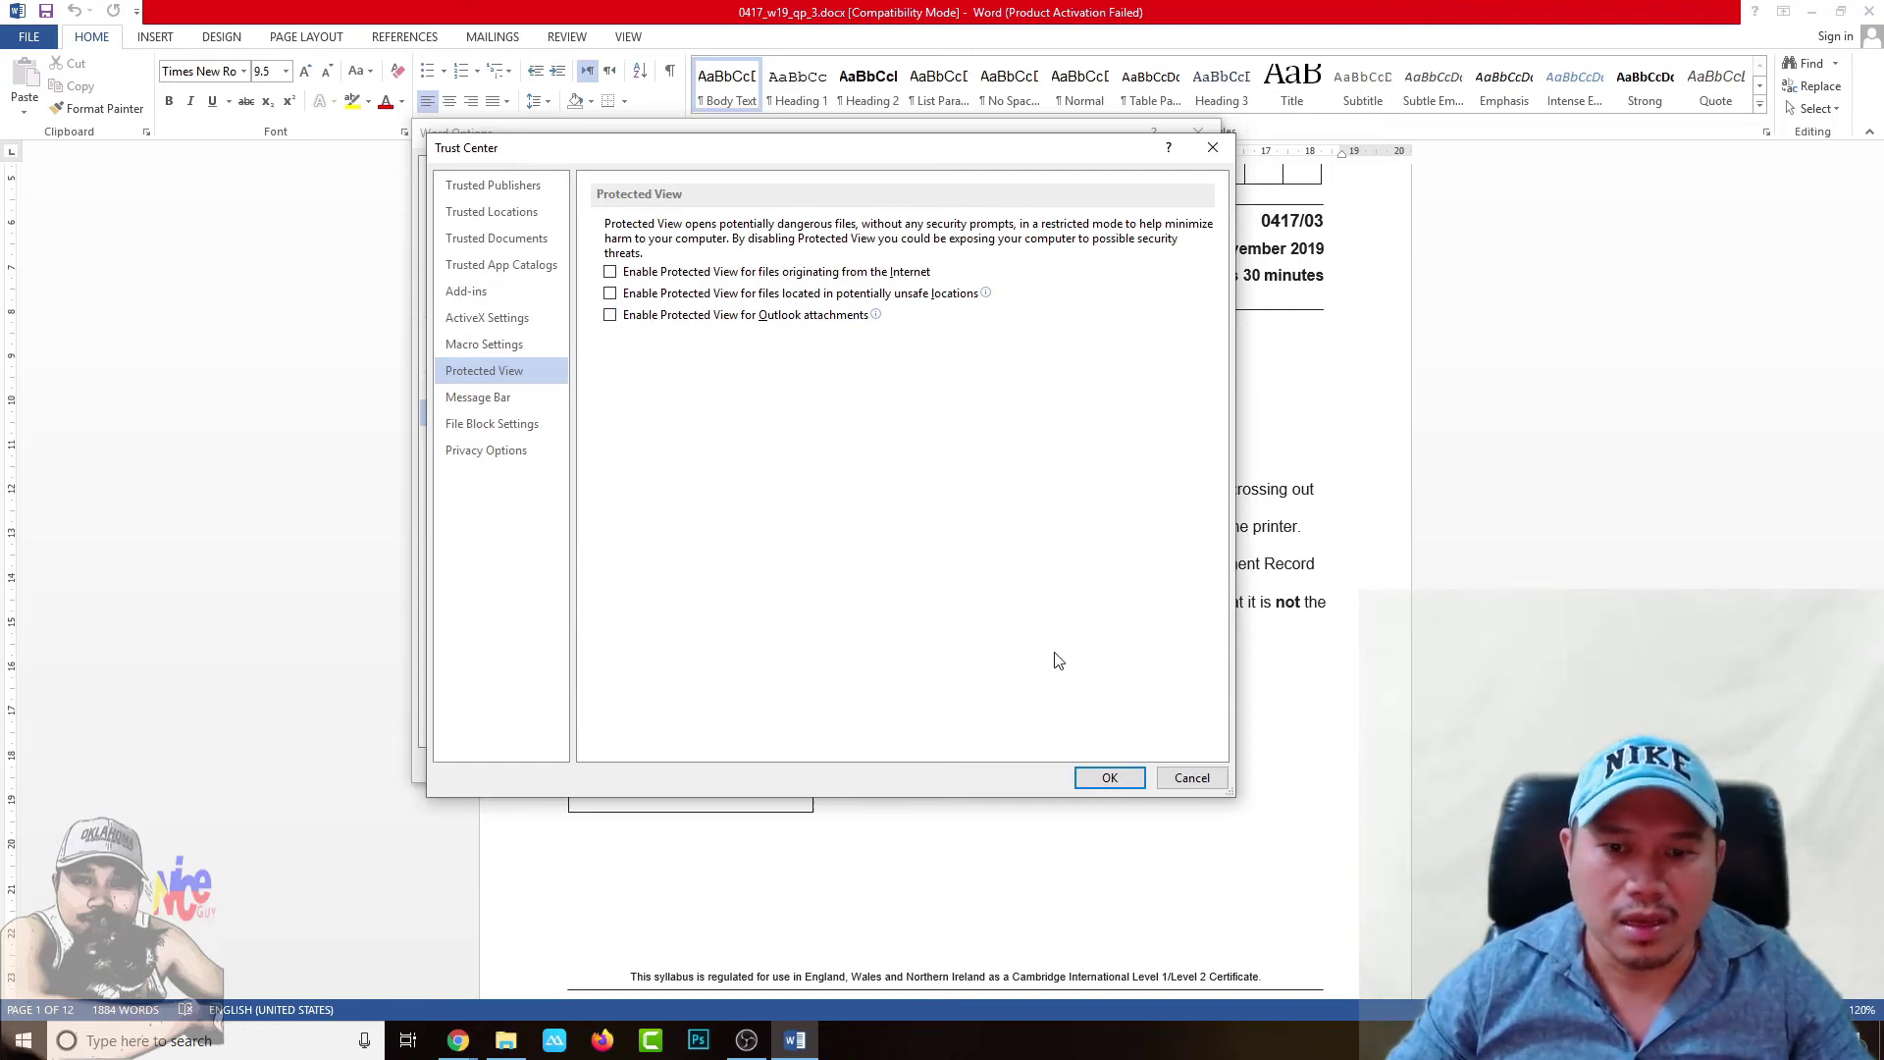
click(1099, 780)
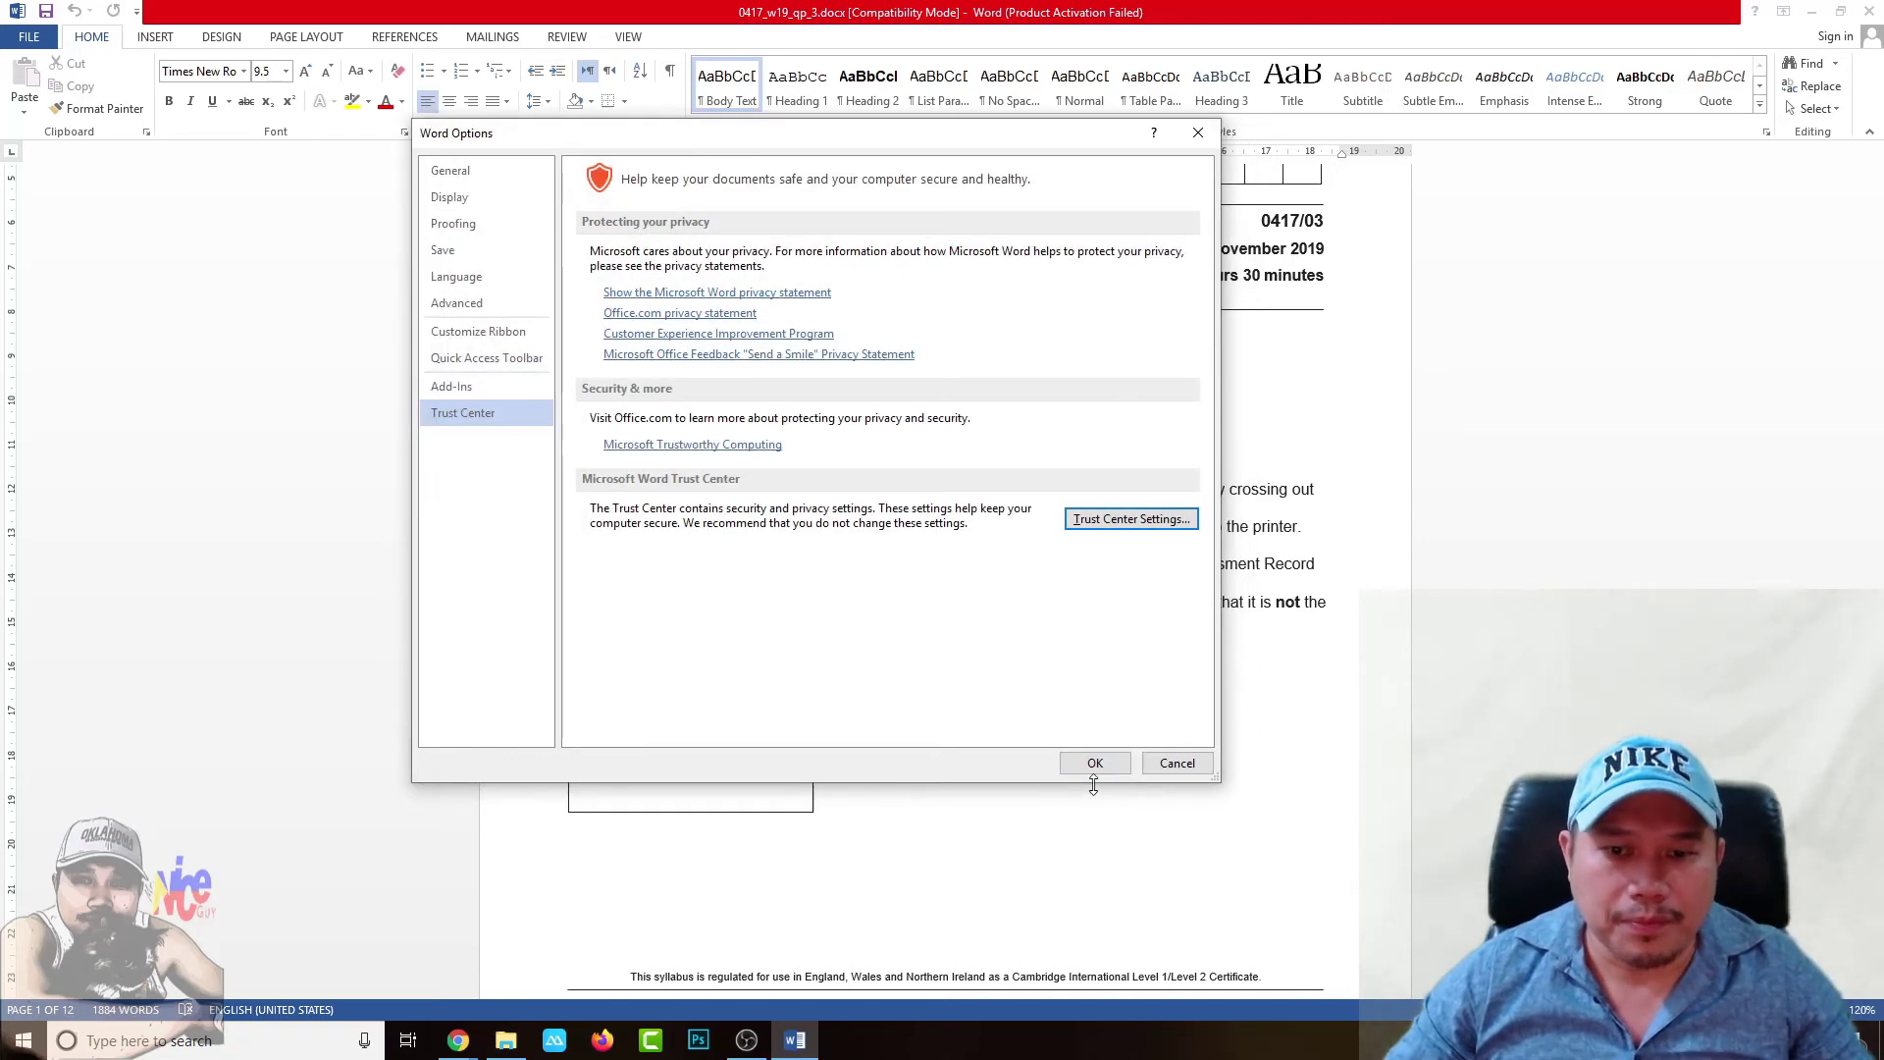
click(1093, 766)
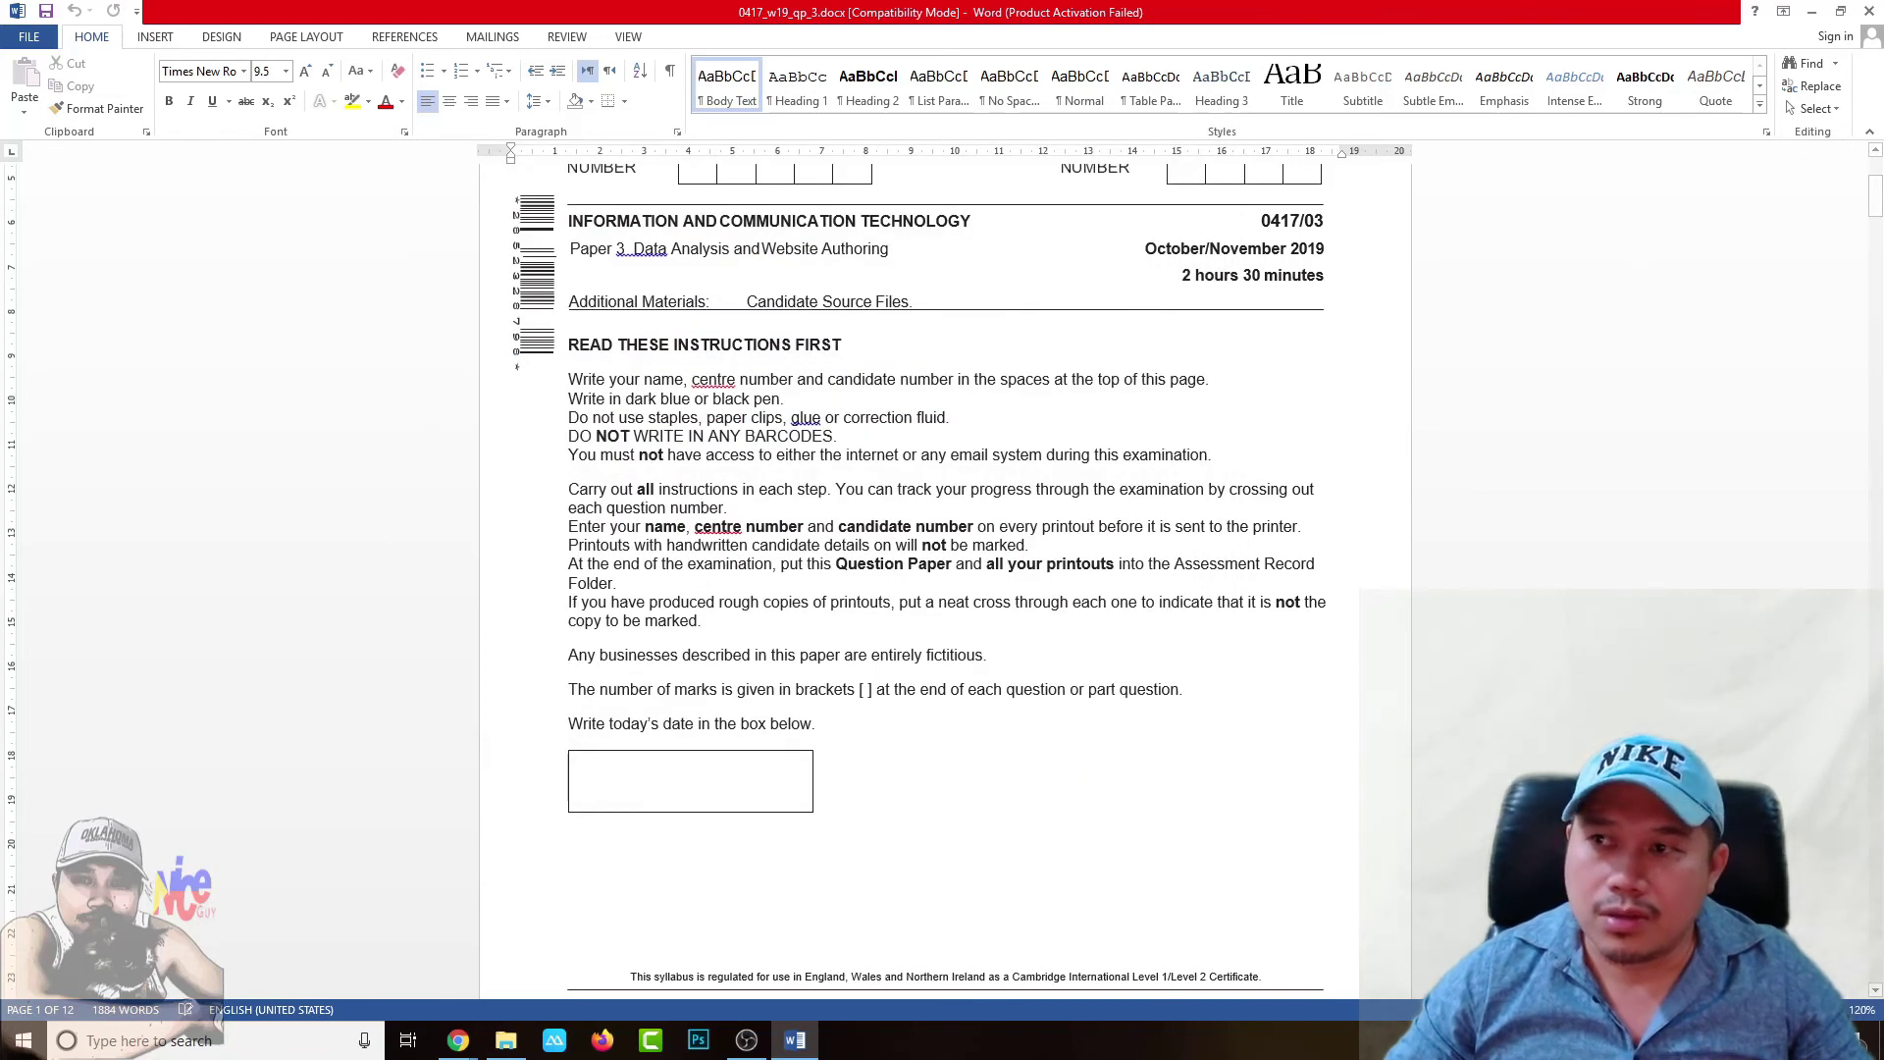
Step: Close Word and check the Properties of 0417_w19_qp_3.docx and 0417_w19_qp_3-converted (1).docx
click(1869, 10)
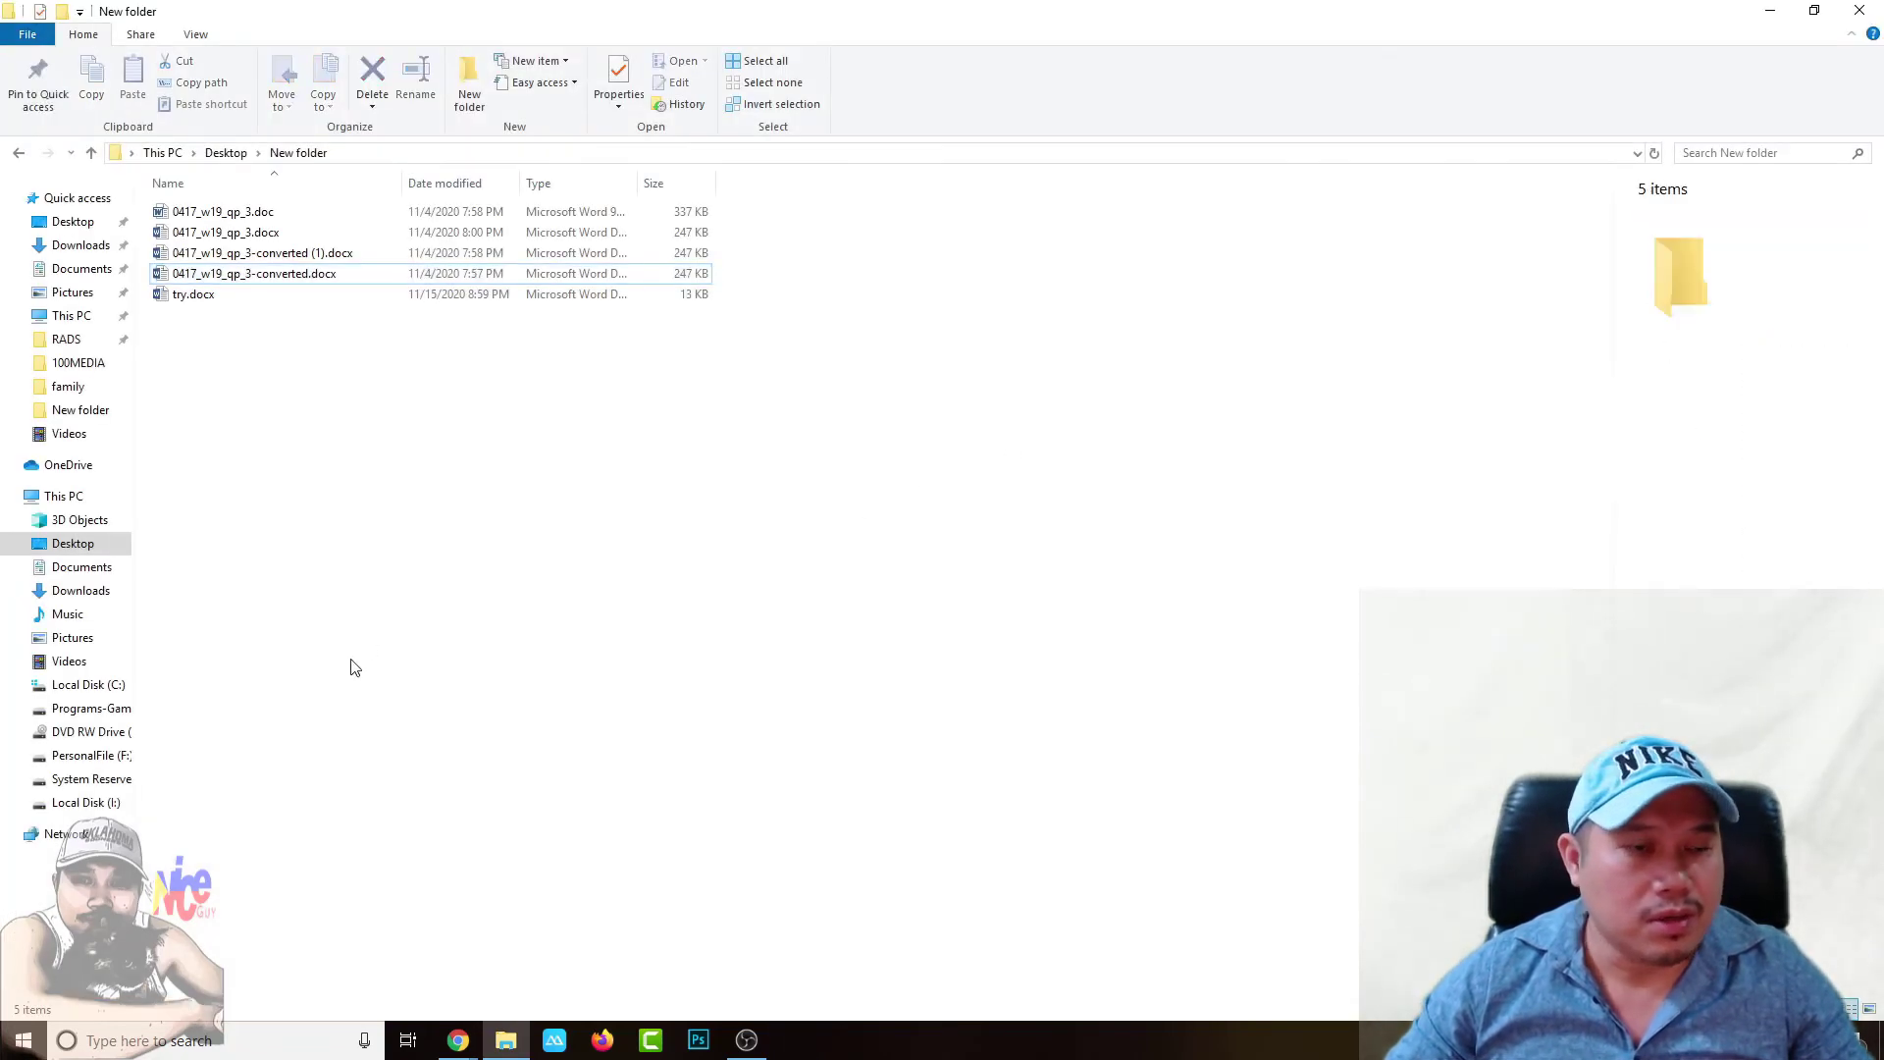
click(218, 233)
right_click(217, 232)
click(244, 765)
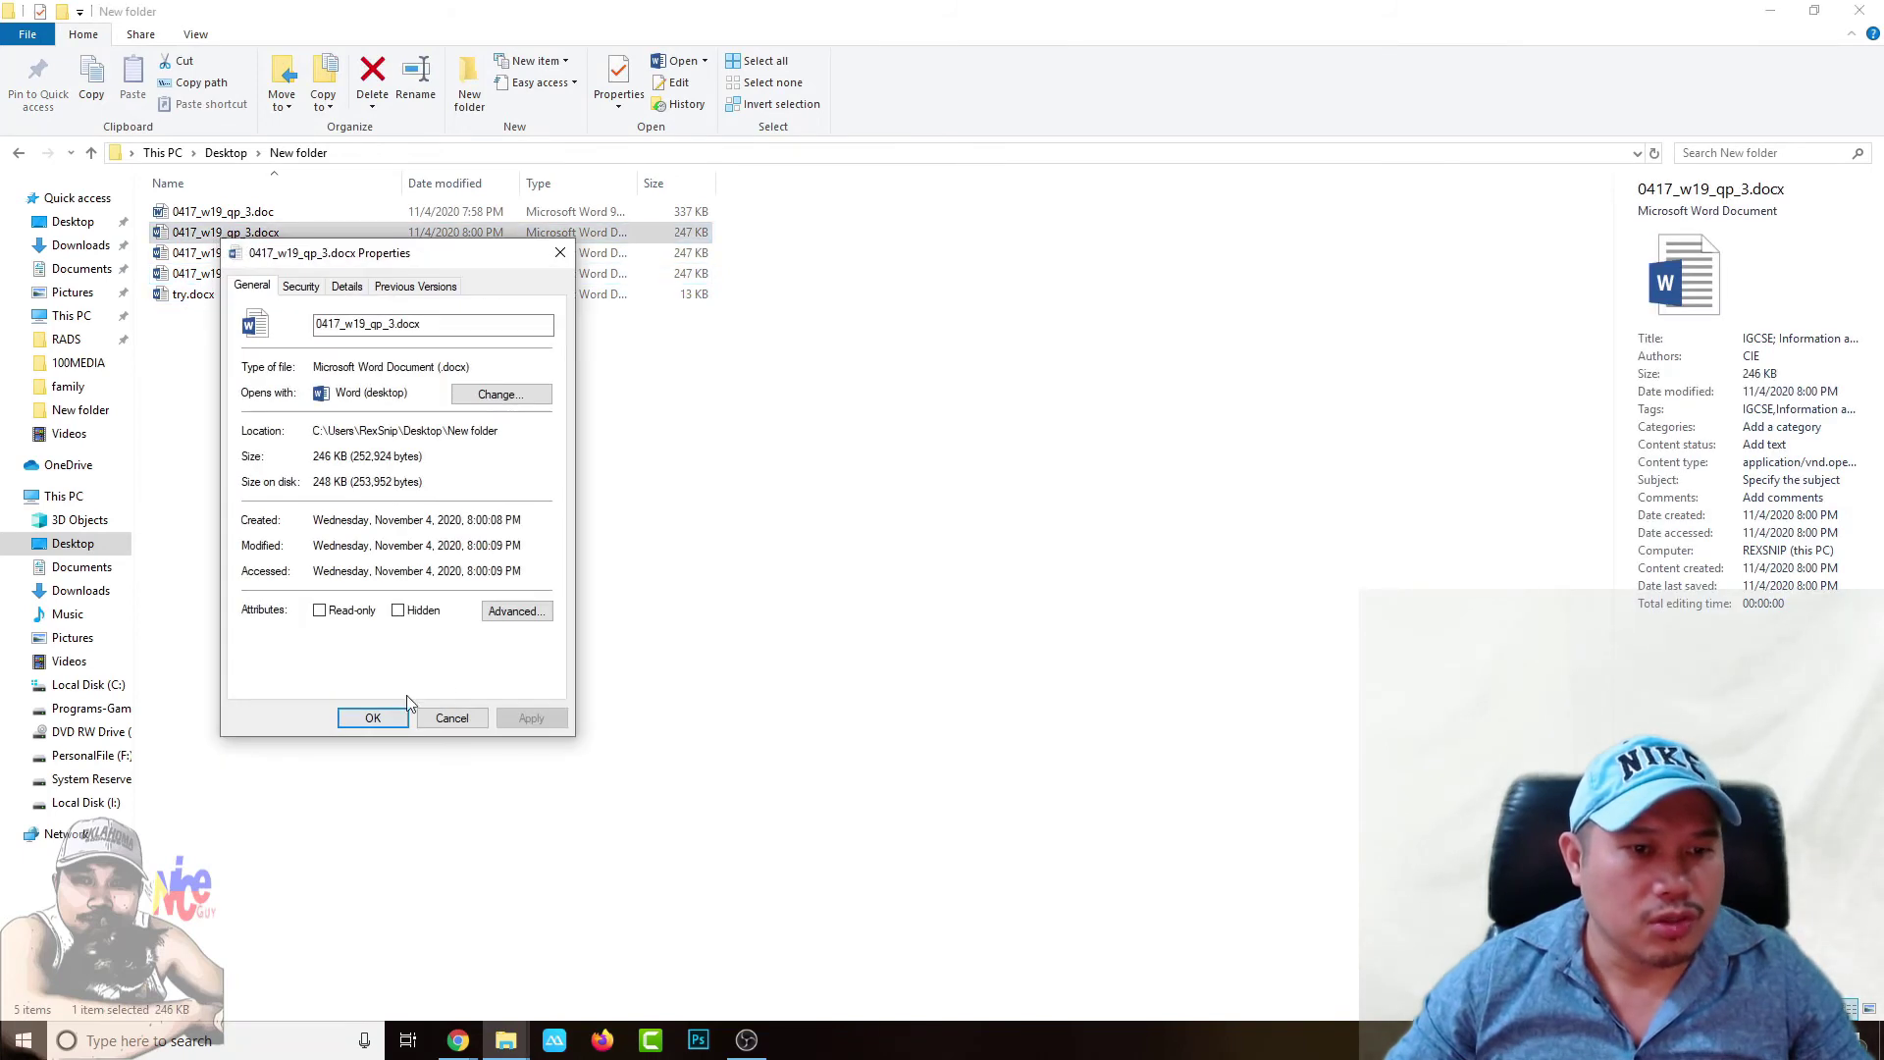
click(560, 253)
right_click(206, 255)
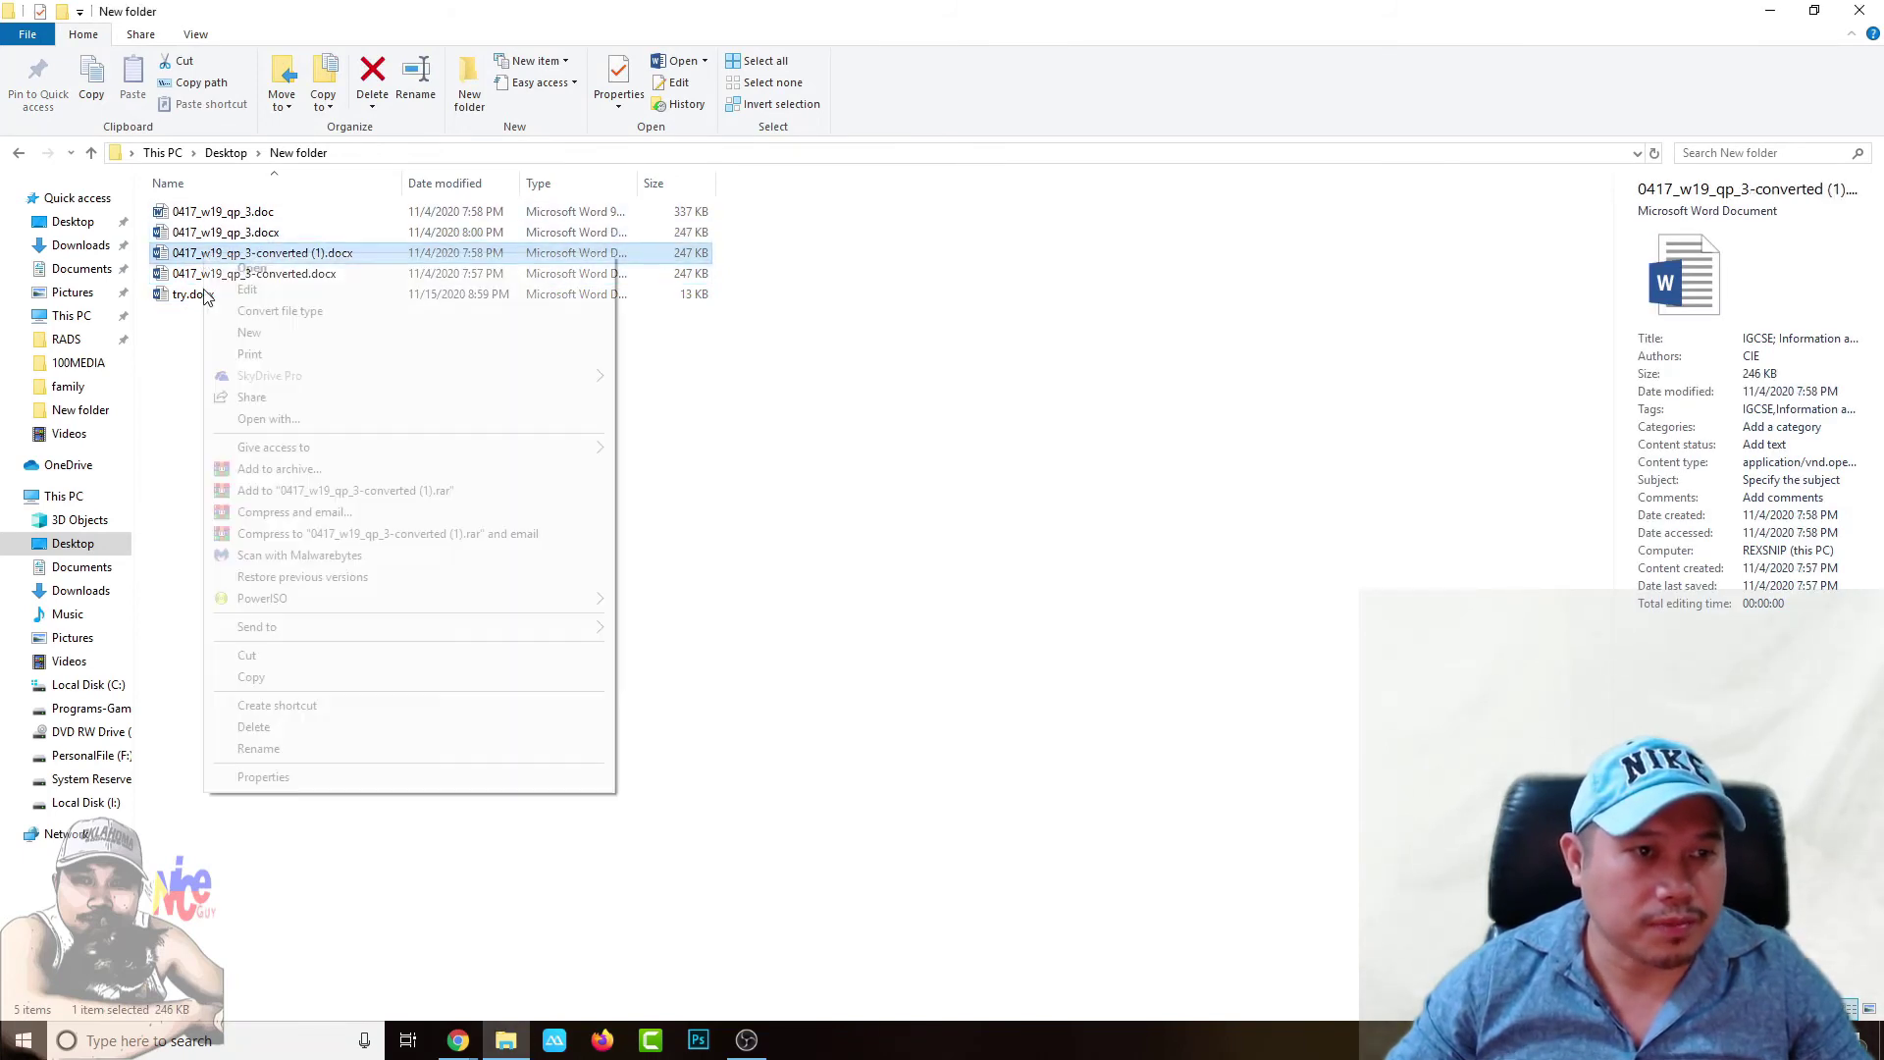
click(247, 777)
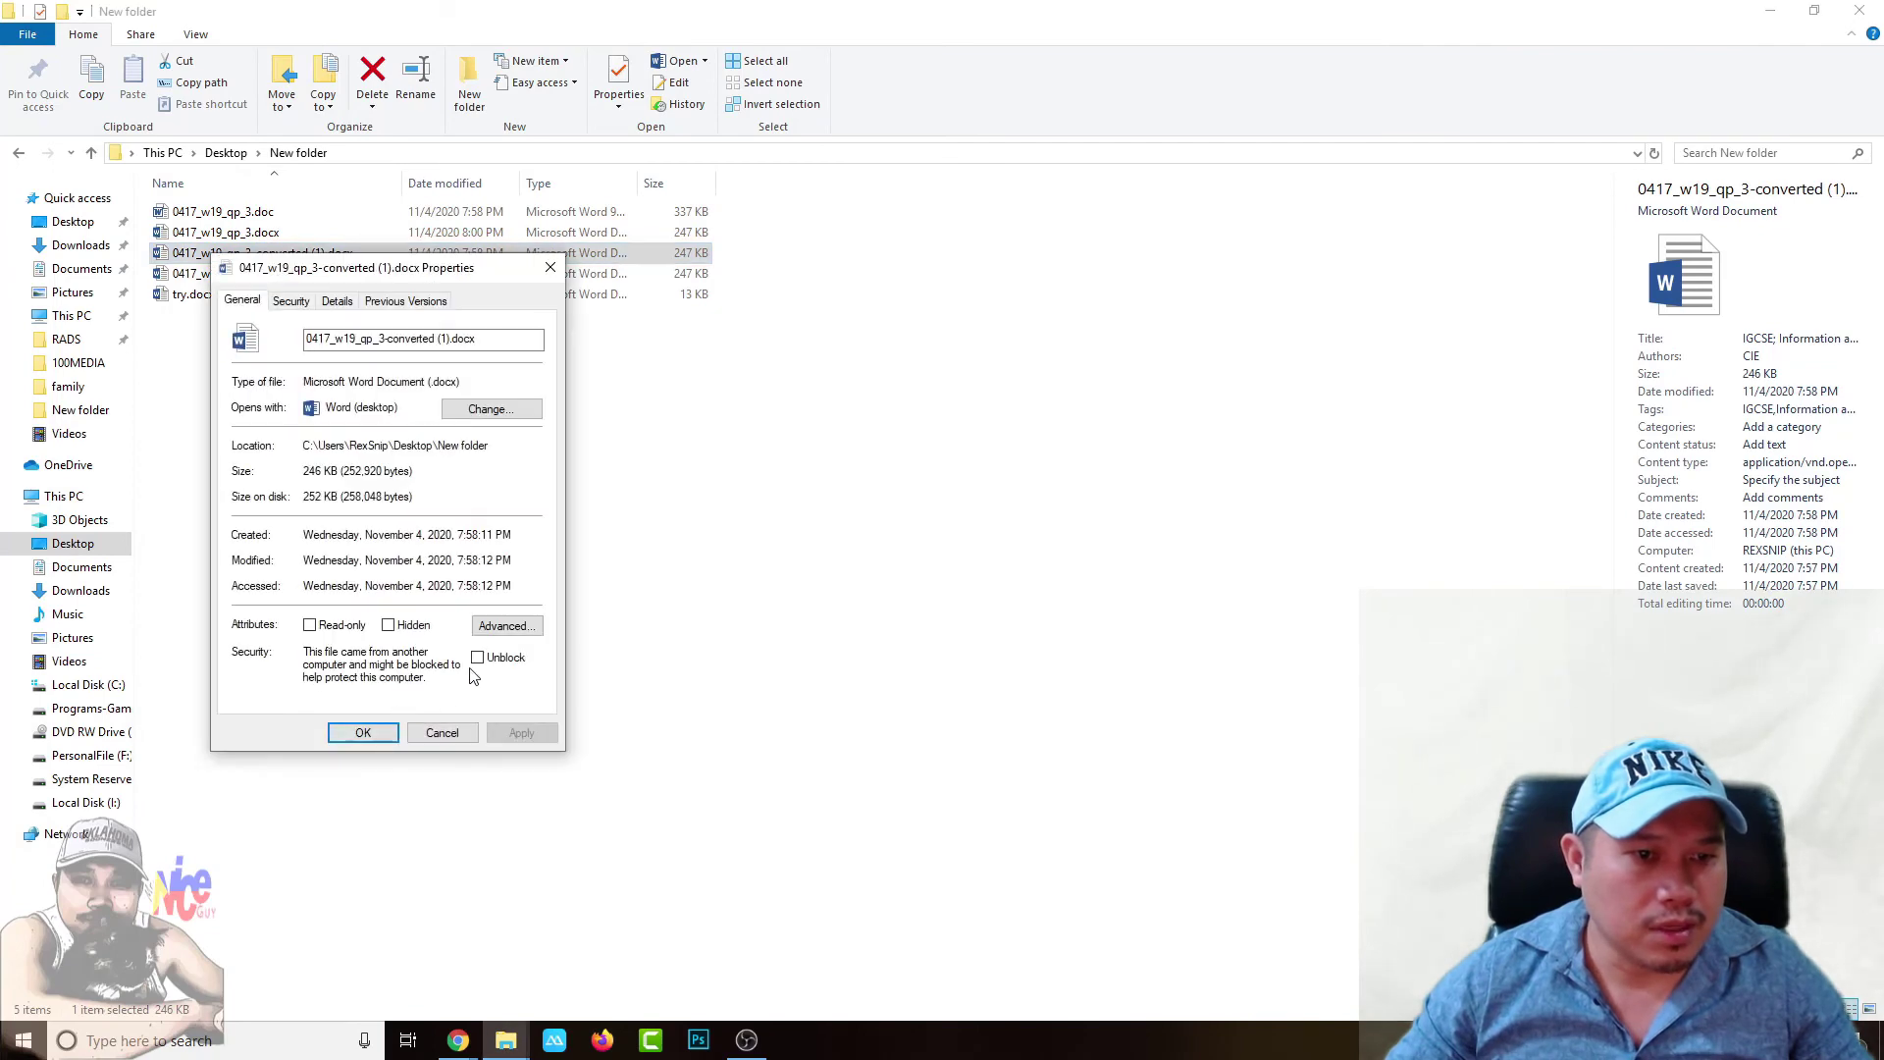
click(550, 268)
Step: Open 0417_w19_qp_3-converted (1).docx in Word, dismiss the activation notice, and close it
double_click(314, 254)
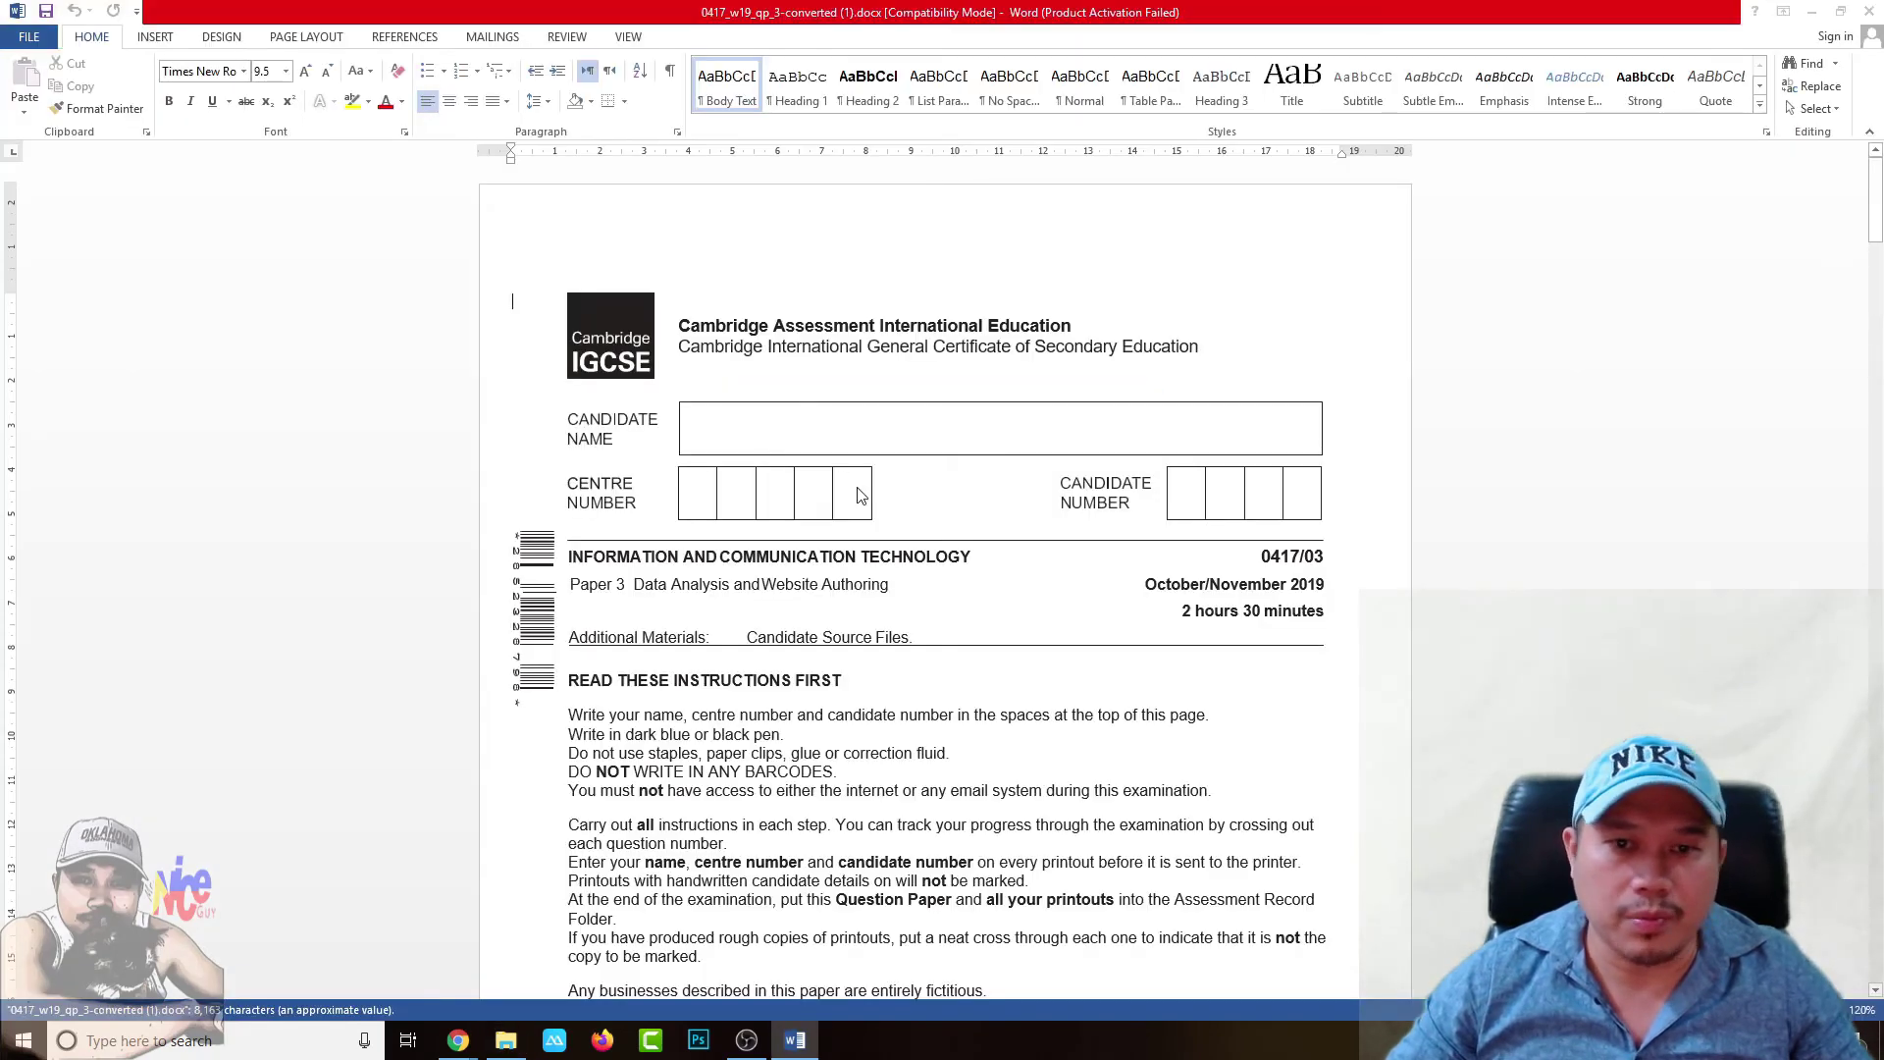
click(1165, 301)
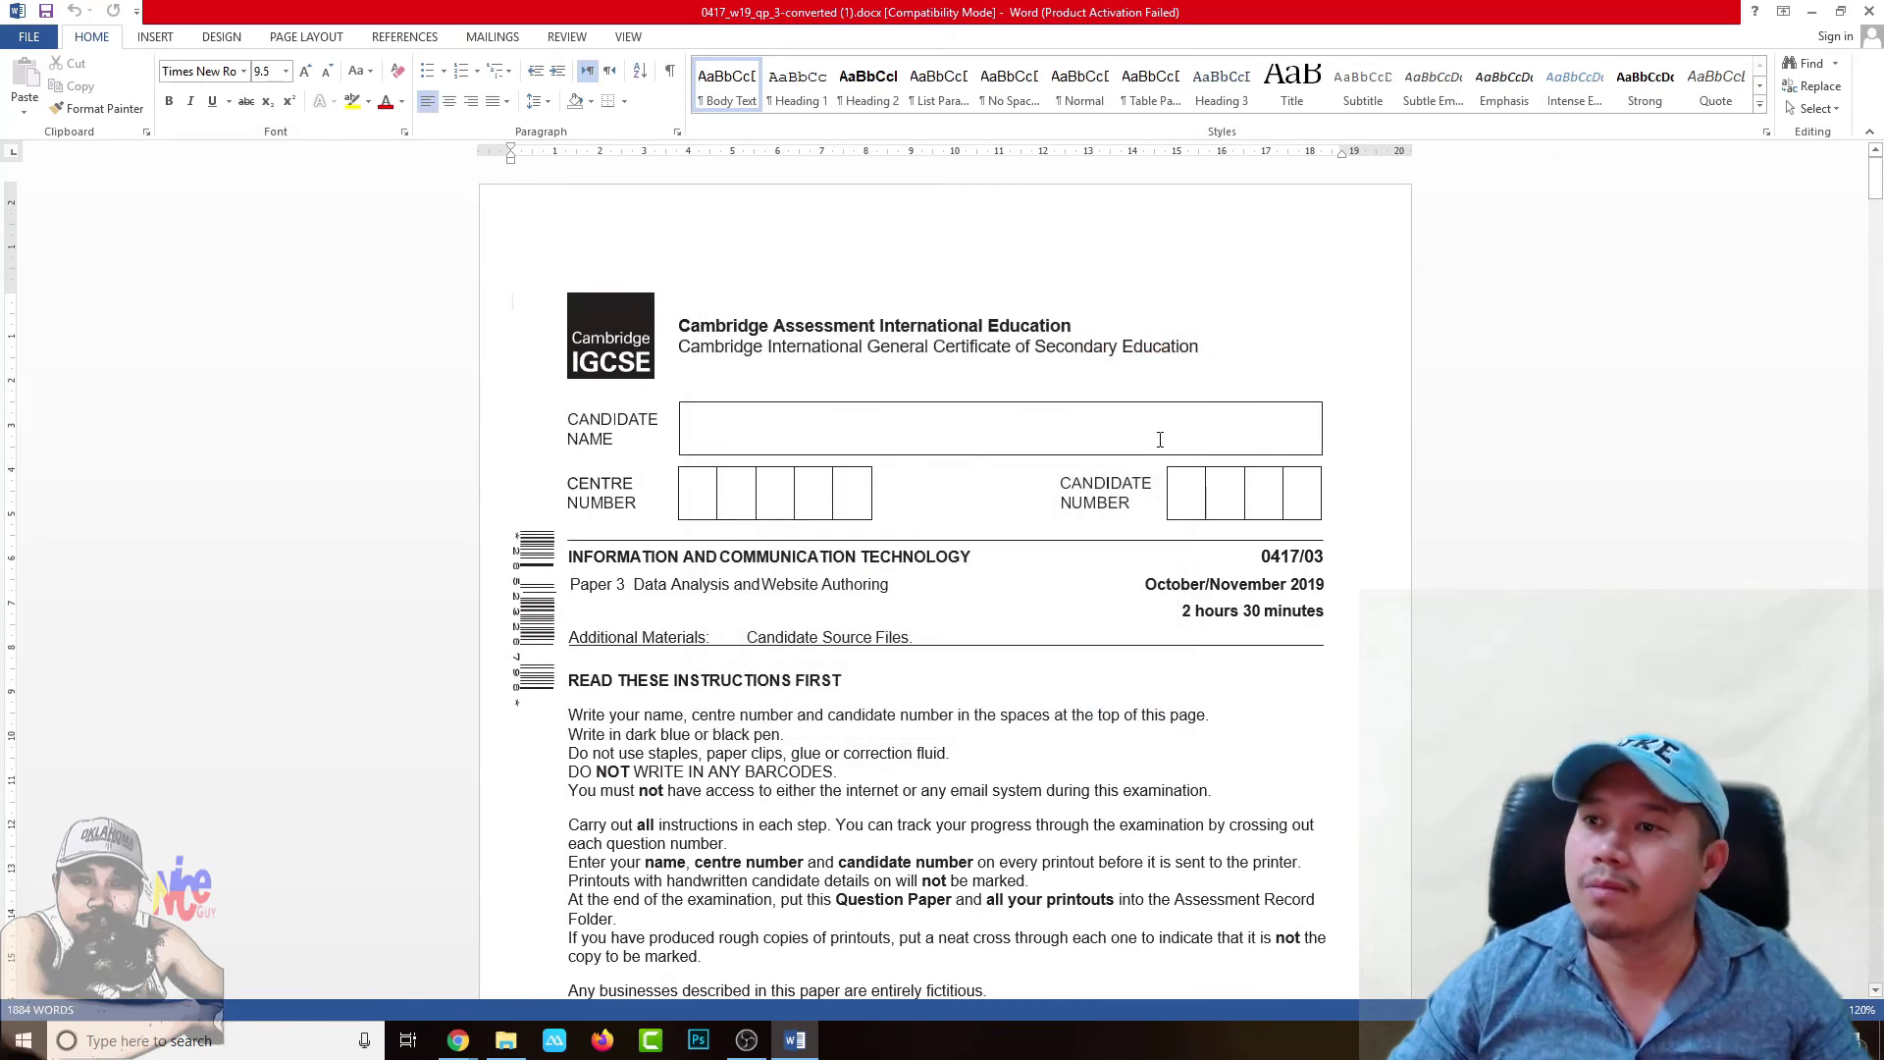
click(1869, 12)
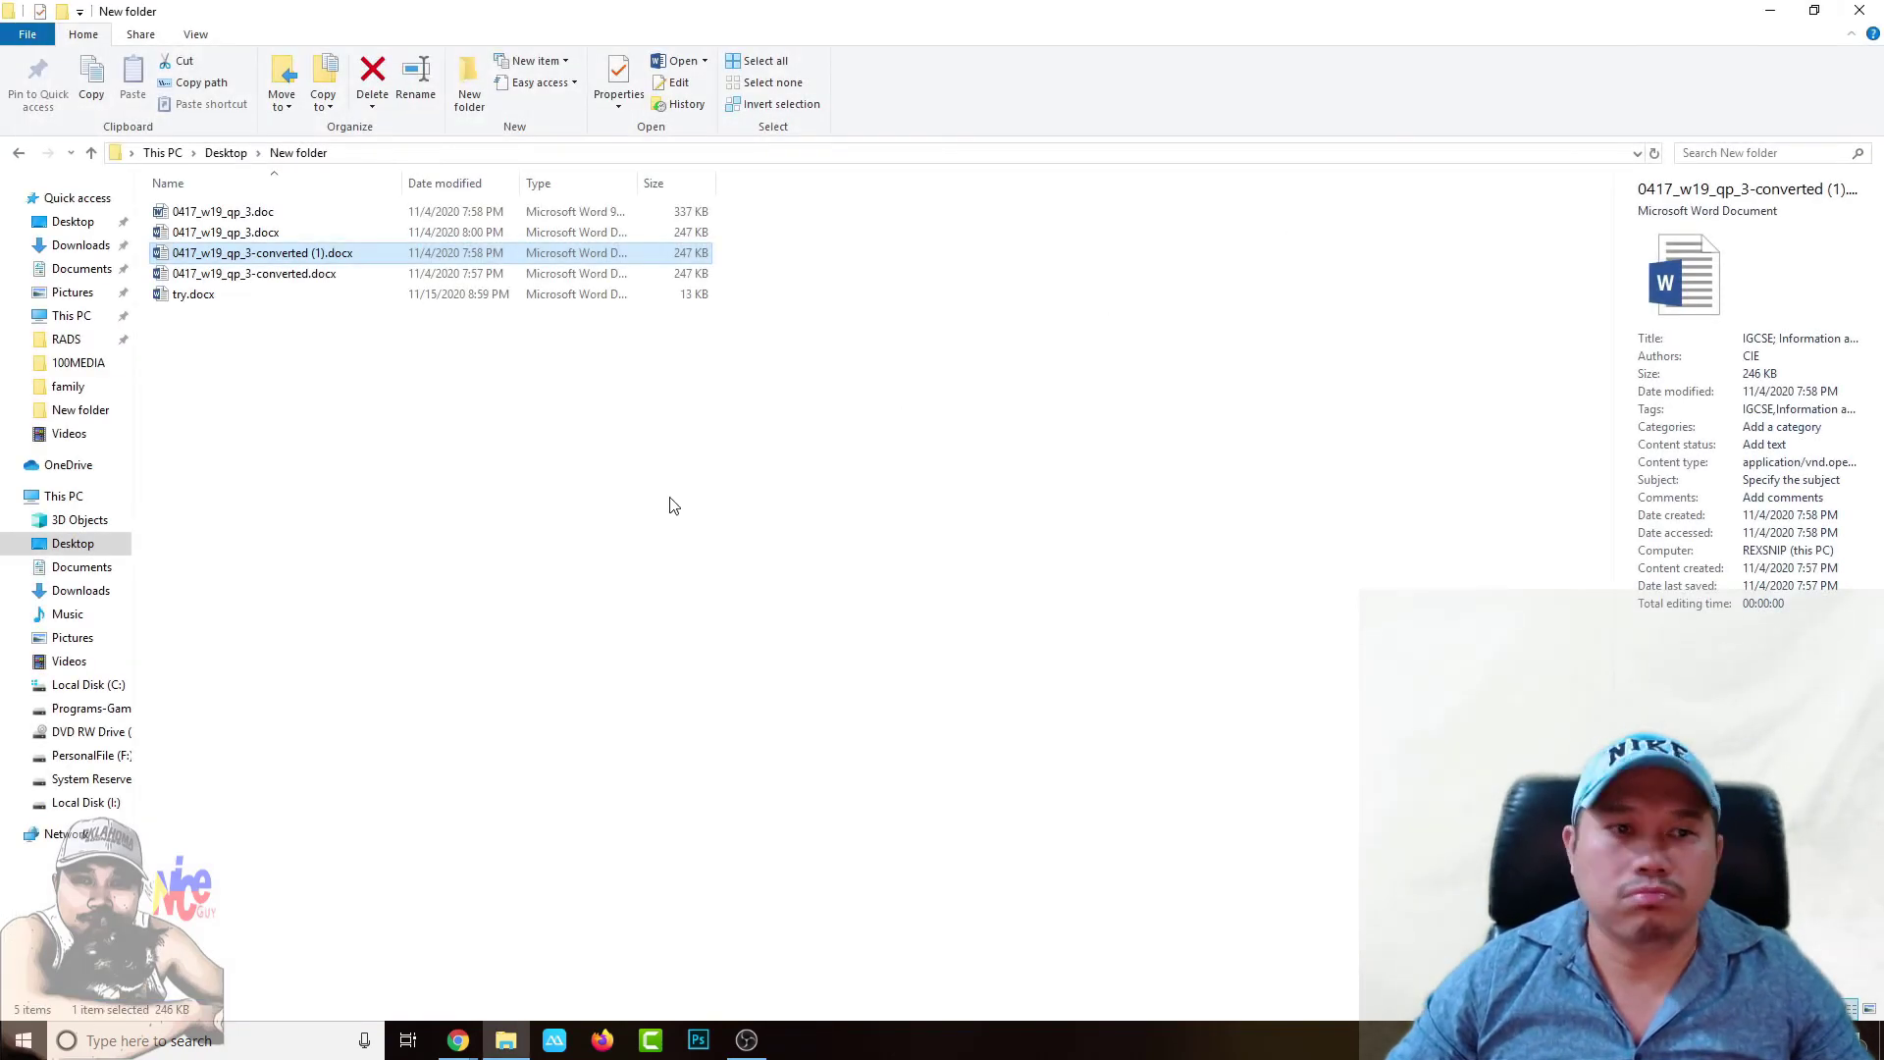
click(230, 276)
Step: Open 0417_w19_qp_3-converted.docx, dismiss the activation notice, and scroll down to the task instructions
double_click(230, 277)
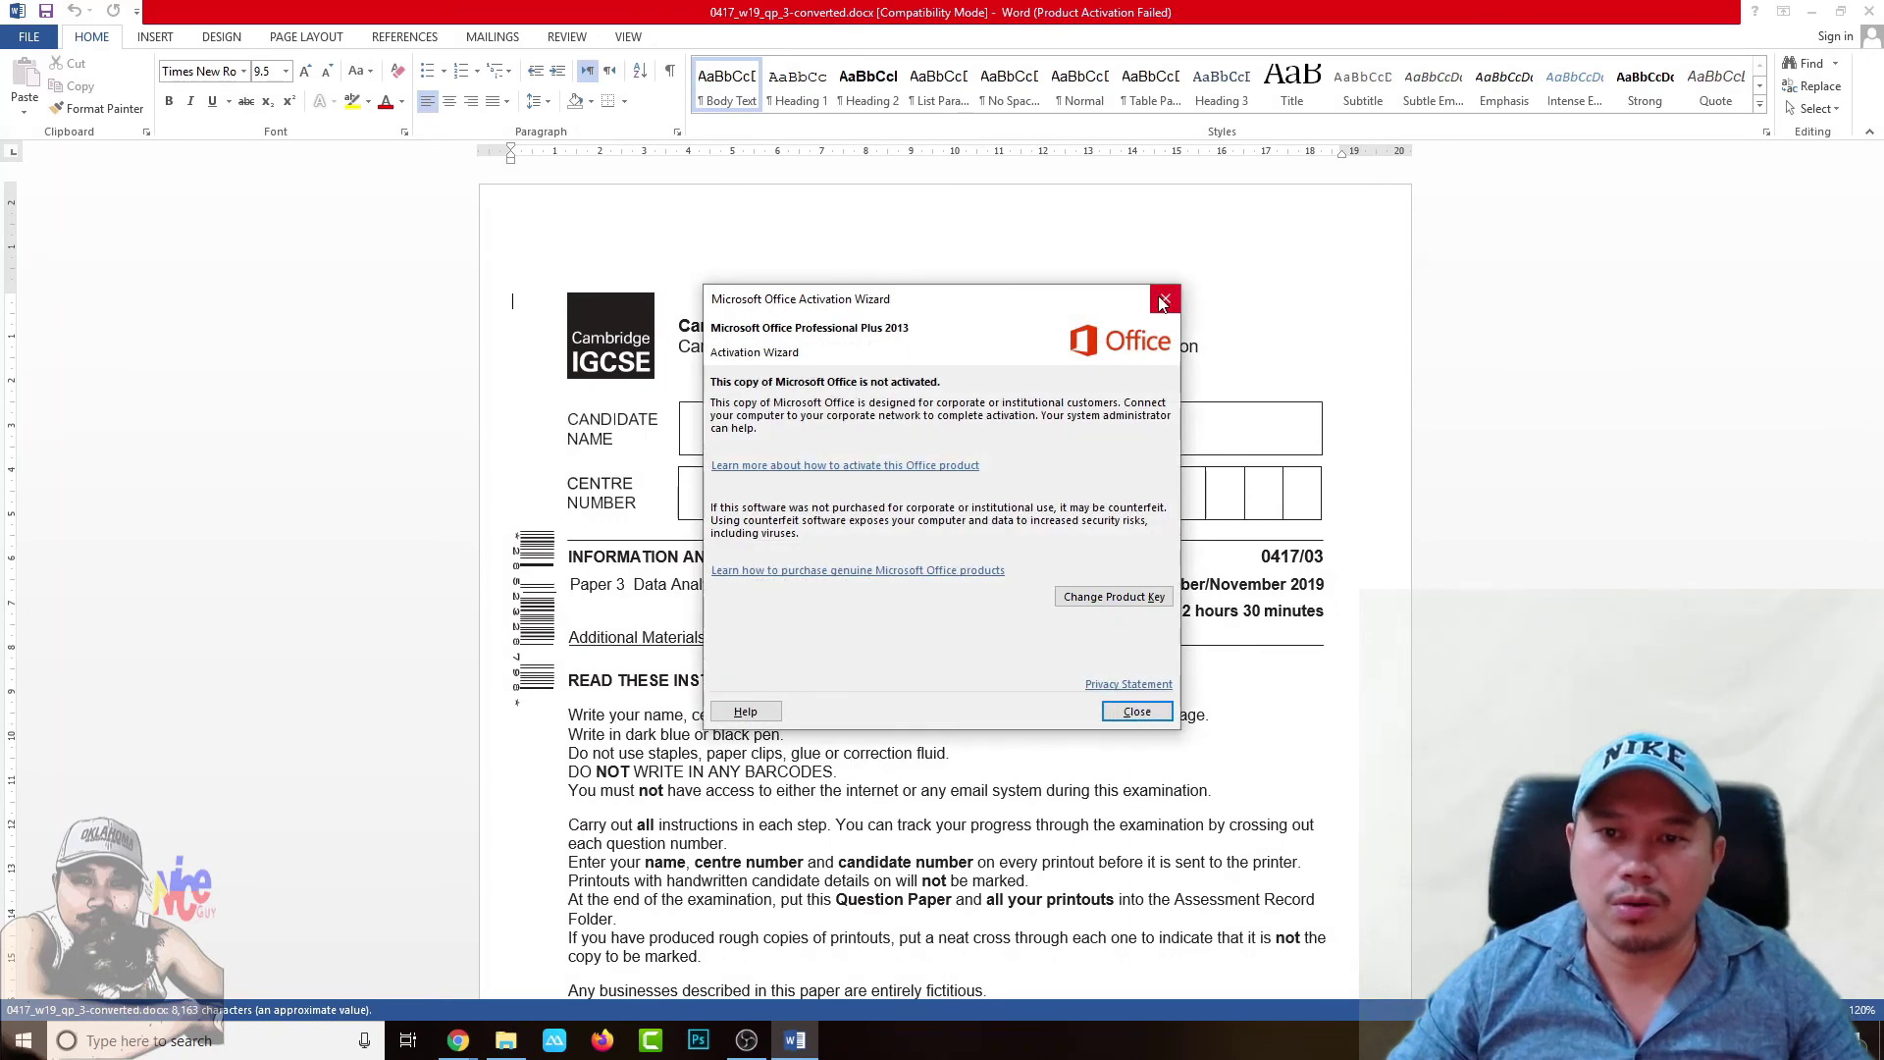
drag(863, 293, 1457, 283)
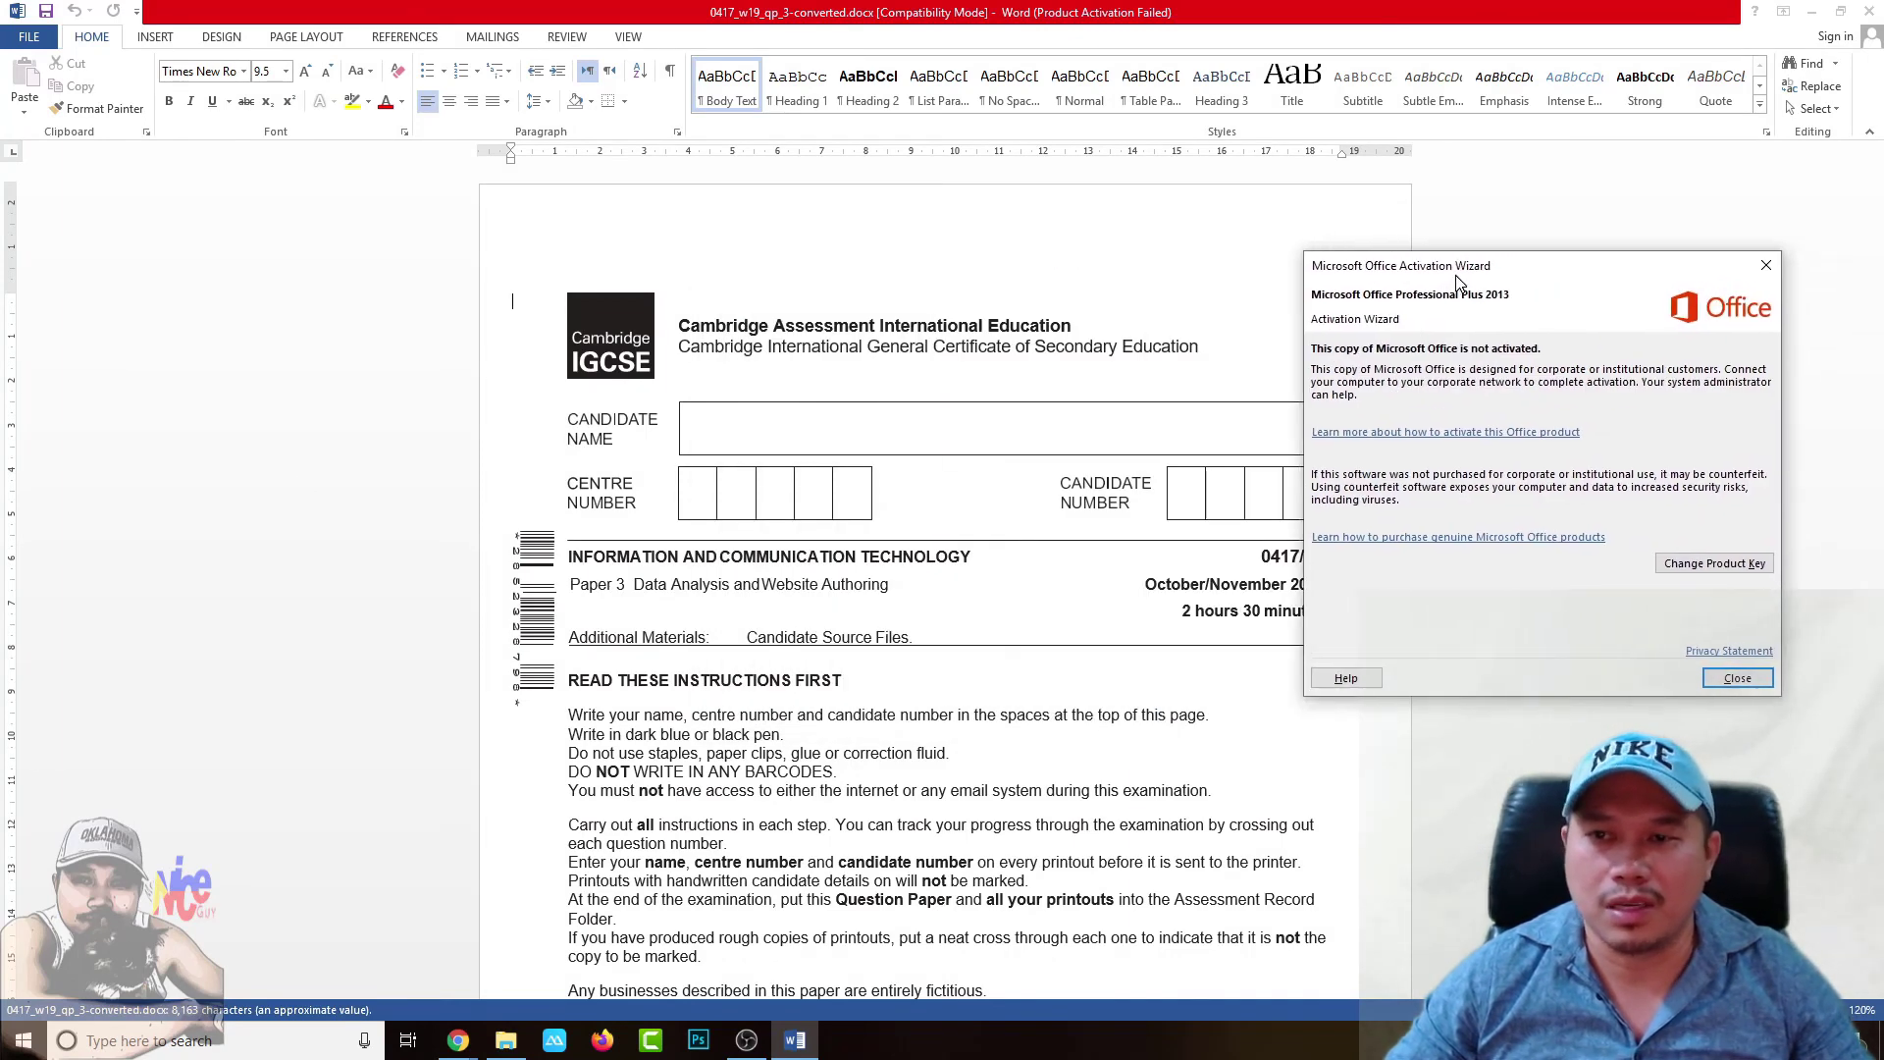
click(1772, 267)
scroll(911, 493, down, 15)
scroll(910, 492, down, 10)
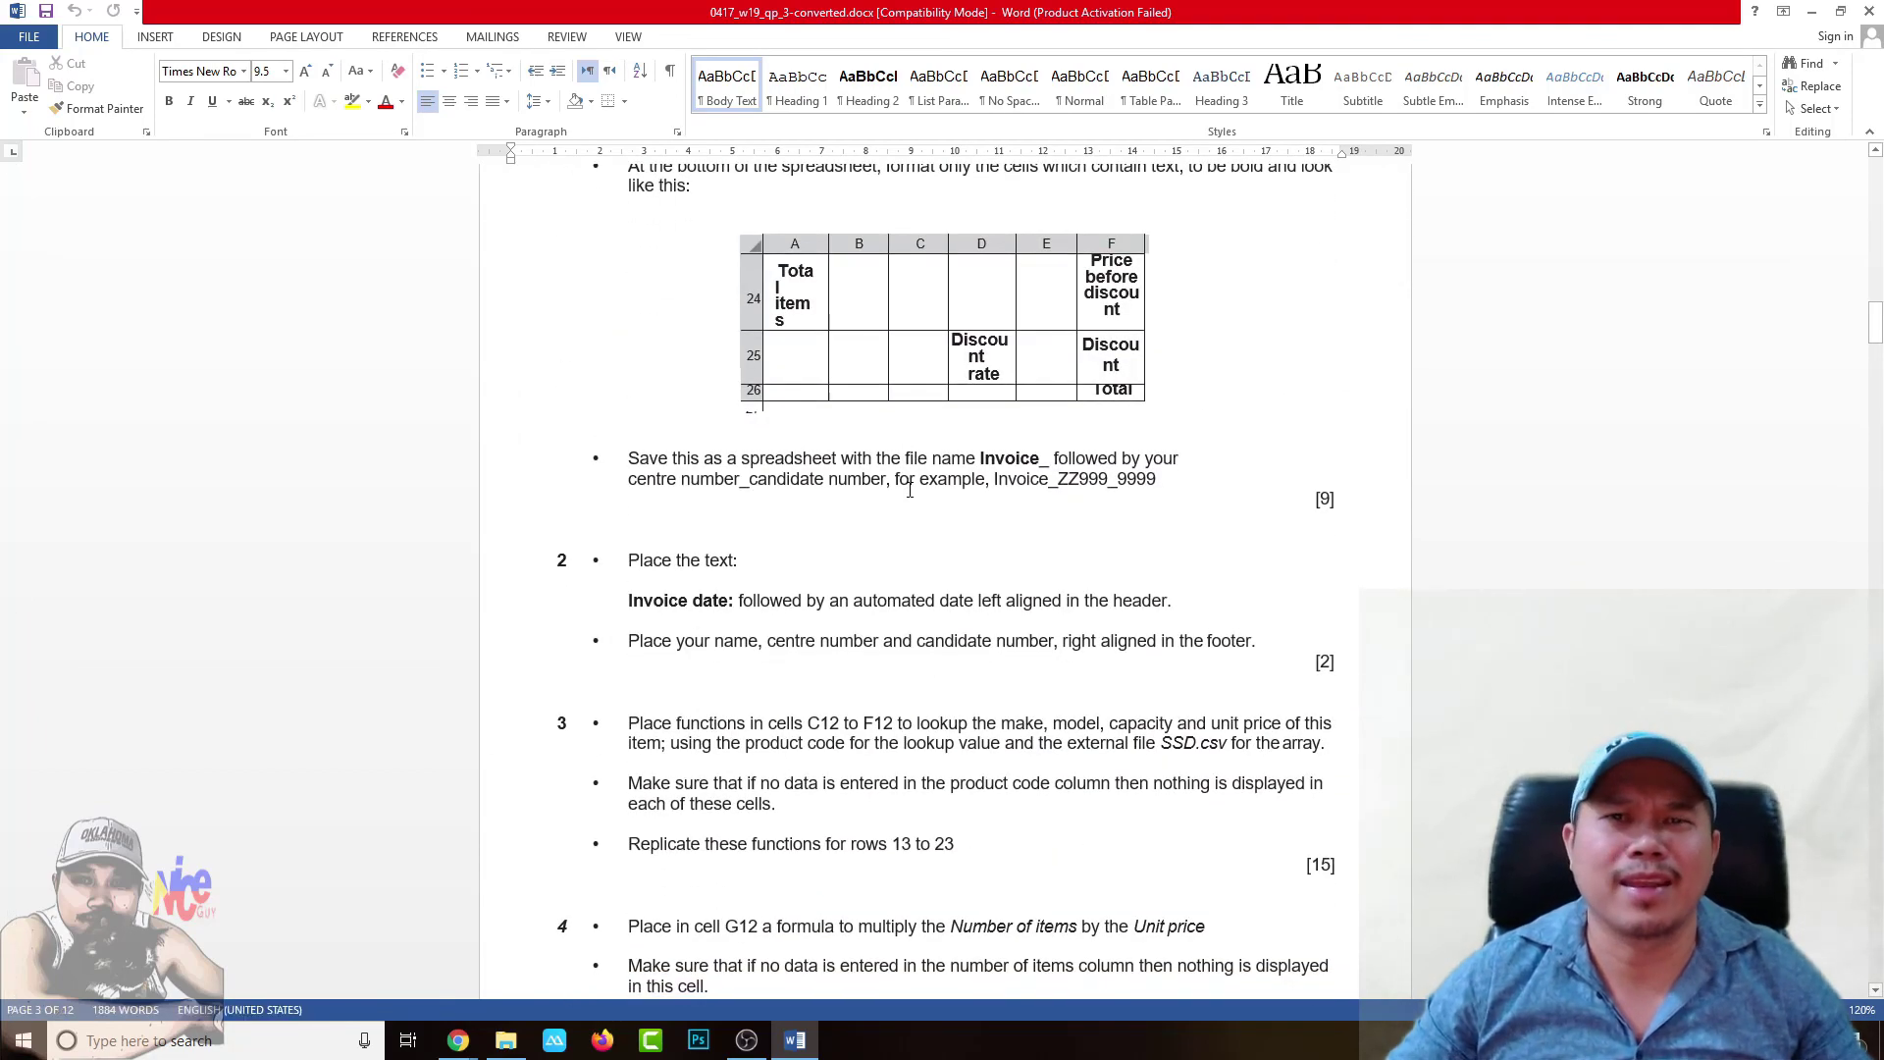